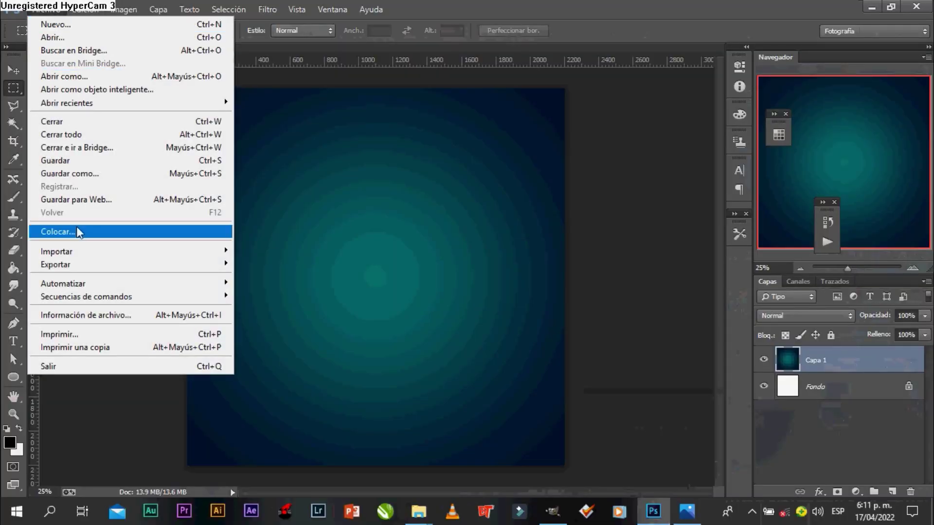
# - Open the Colocar (Place) file browser from the Archivo menu
pyautogui.click(78, 233)
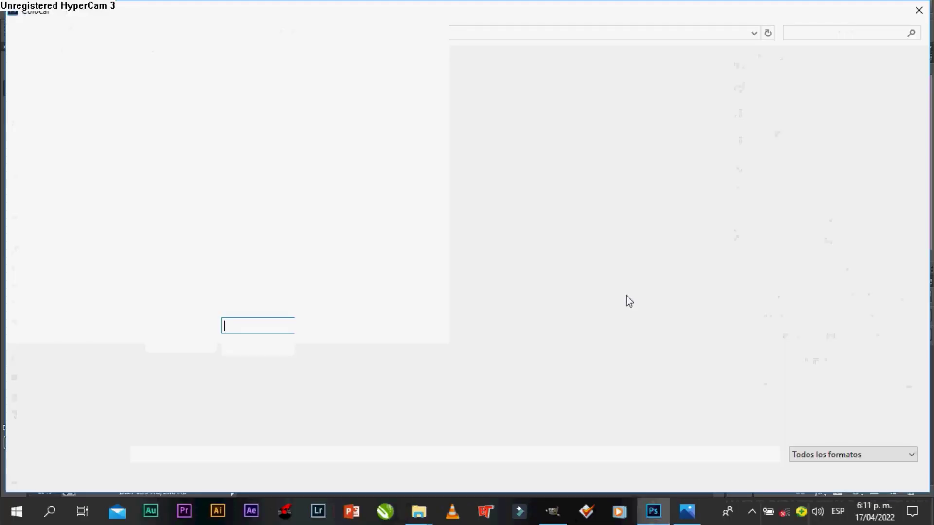
# - Find the hawkeye archer image in the Place browser and place it
pyautogui.scroll(-3, 726, 324)
pyautogui.scroll(-3, 728, 328)
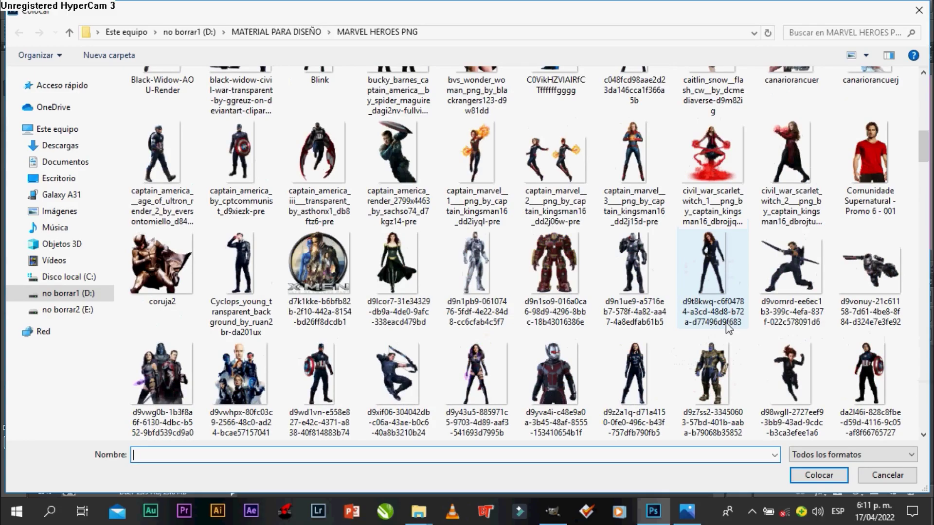
pyautogui.scroll(-3, 727, 328)
pyautogui.scroll(-3, 727, 328)
pyautogui.scroll(-3, 728, 328)
pyautogui.scroll(-3, 728, 328)
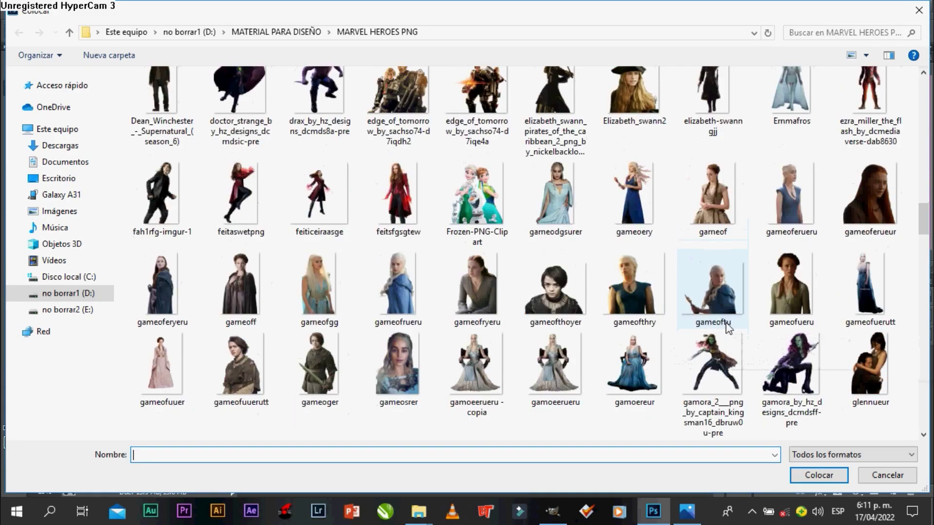
pyautogui.scroll(-5, 726, 322)
pyautogui.doubleClick(723, 307)
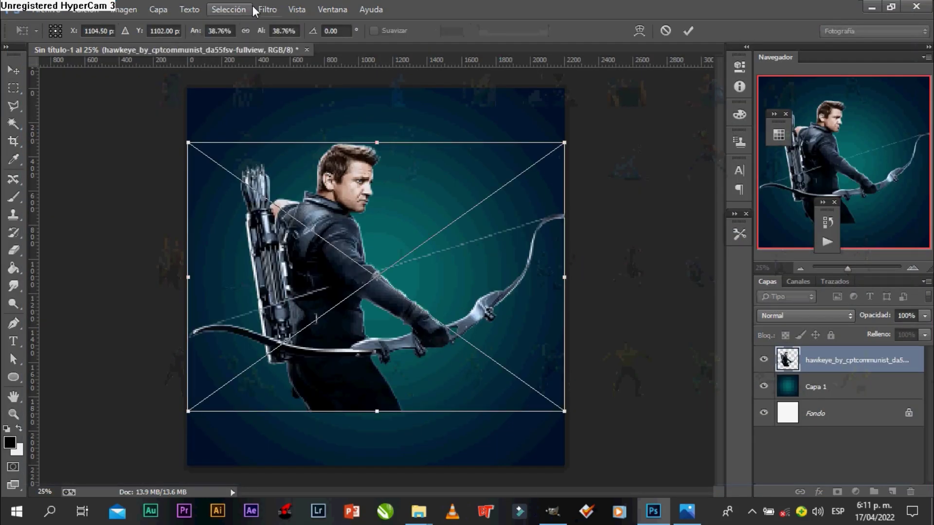
# - Scale the archer to 26.76% and centre it on the teal background
pyautogui.press('BackSpace')
pyautogui.write('2')
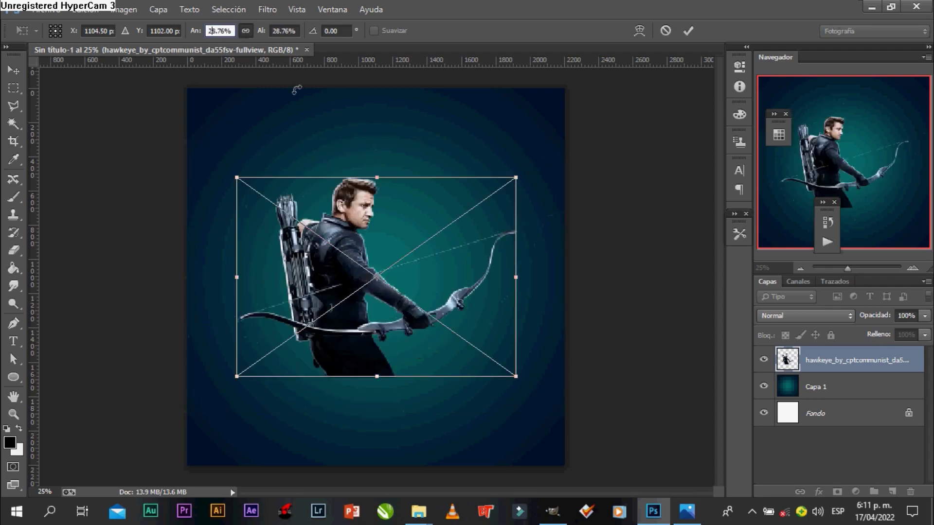
pyautogui.moveTo(375, 225); pyautogui.dragTo(392, 218)
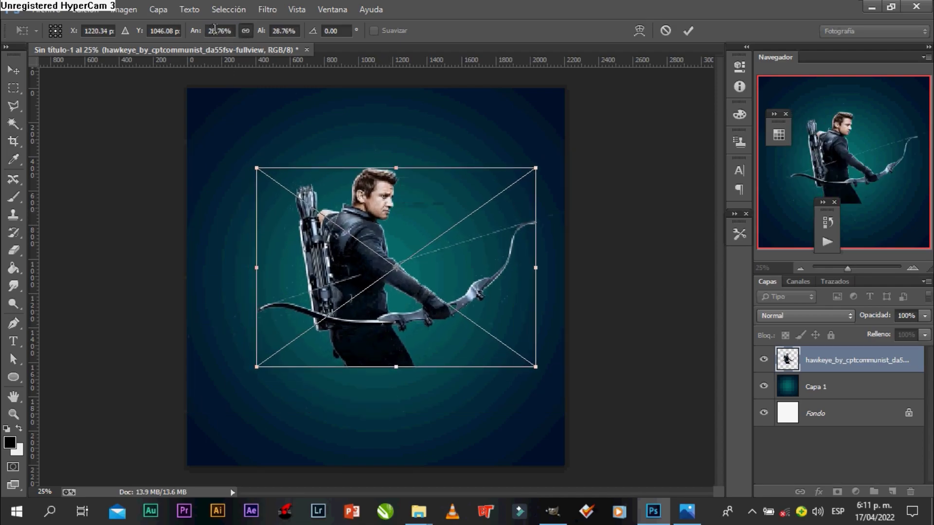
pyautogui.press('Delete')
pyautogui.write('7')
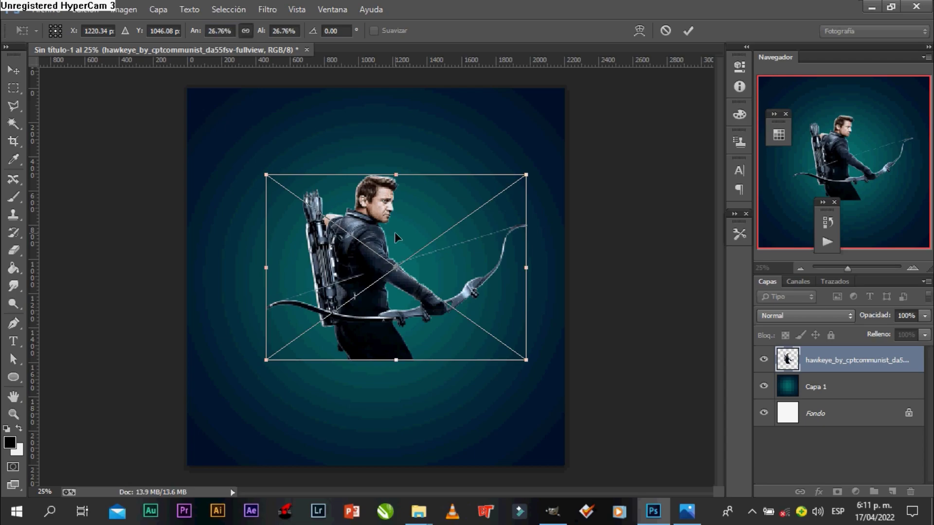
pyautogui.moveTo(395, 231); pyautogui.dragTo(392, 223)
pyautogui.press('Return')
# - Place the asgr blue ZETA logo from Imágenes > logos bluftitler
pyautogui.click(46, 9)
pyautogui.click(128, 234)
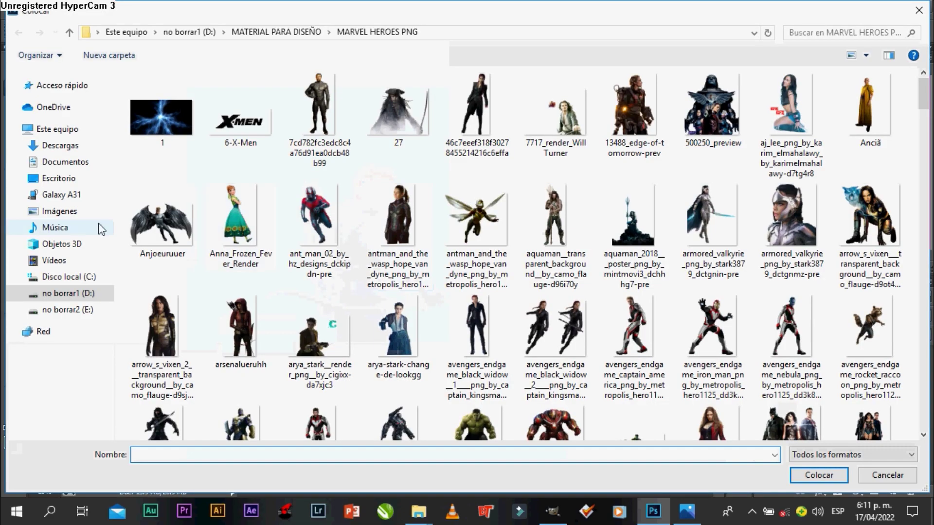
pyautogui.click(59, 210)
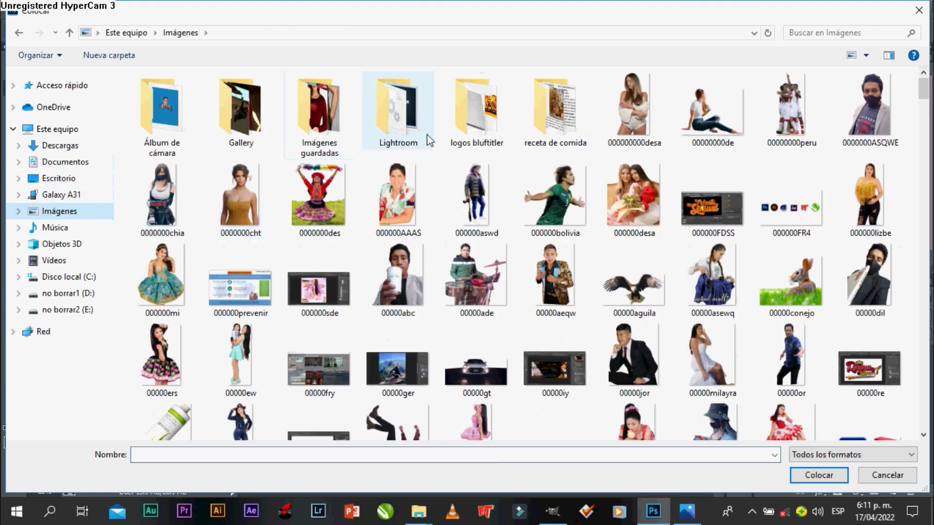
pyautogui.doubleClick(476, 110)
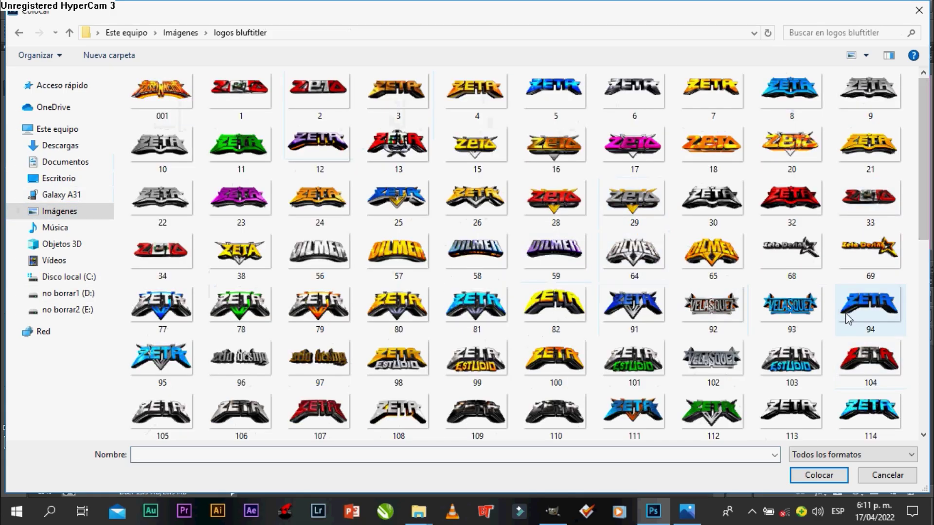
pyautogui.scroll(-5, 848, 320)
pyautogui.click(246, 411)
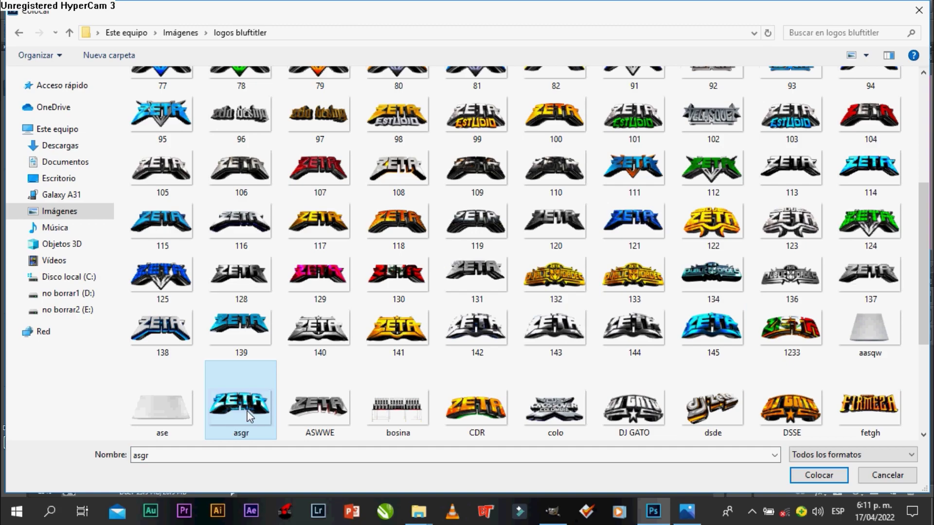
pyautogui.doubleClick(249, 416)
# - Scale the ZETA logo to 17.67% and position it below the archer
pyautogui.moveTo(422, 253); pyautogui.dragTo(423, 372)
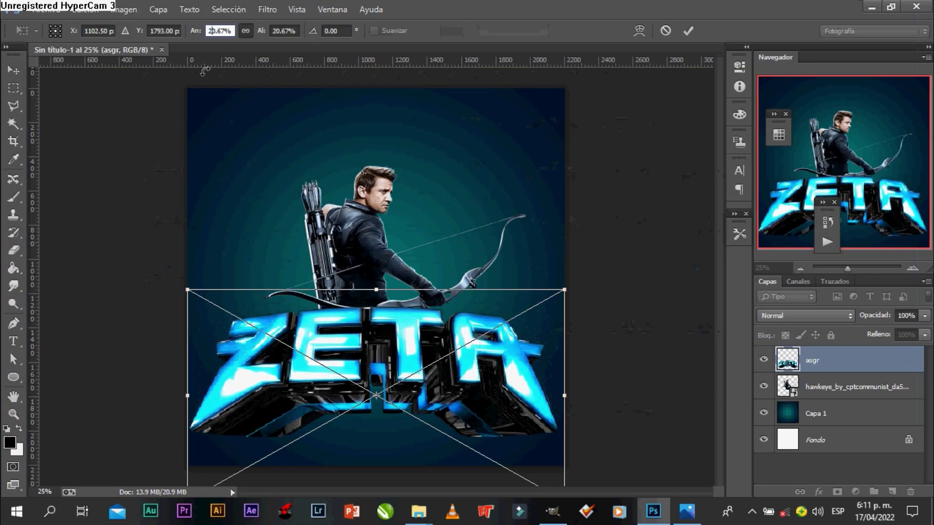
pyautogui.press('Delete')
pyautogui.press('BackSpace')
pyautogui.write('17')
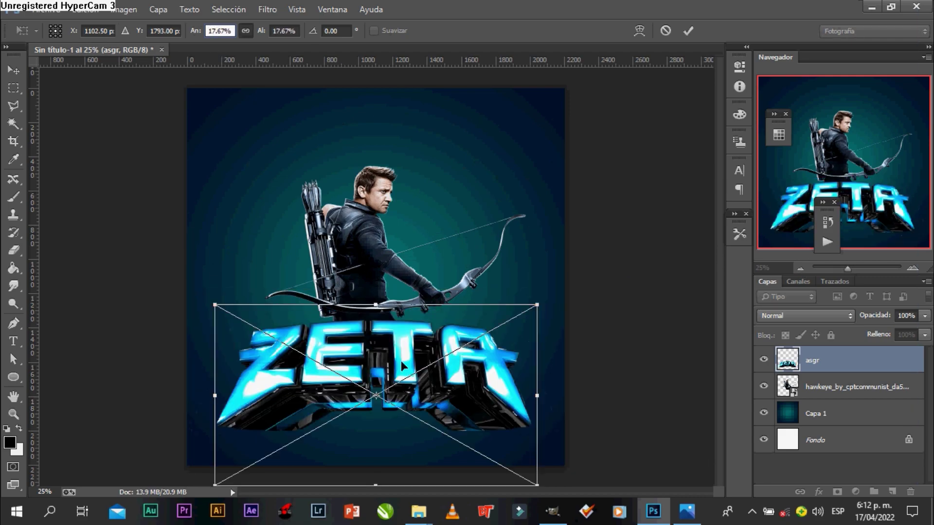
pyautogui.moveTo(401, 360); pyautogui.dragTo(408, 346)
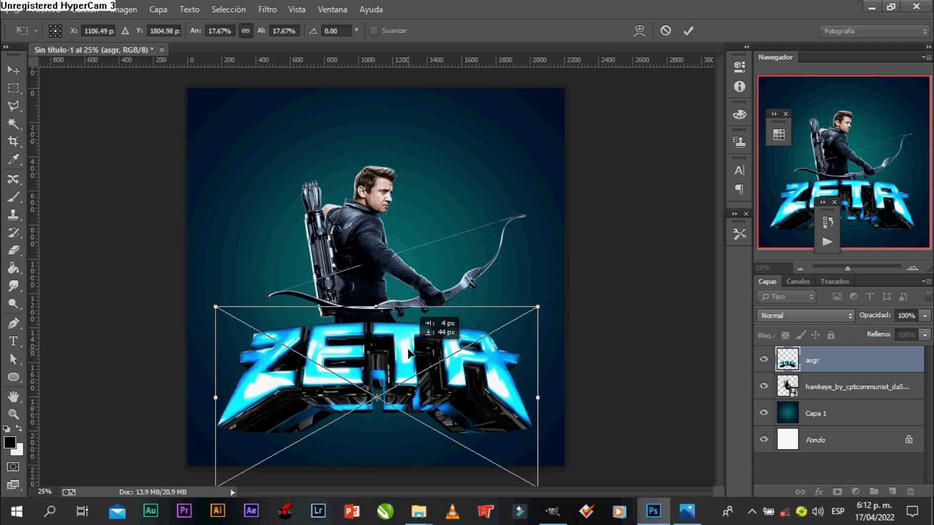
pyautogui.press('Return')
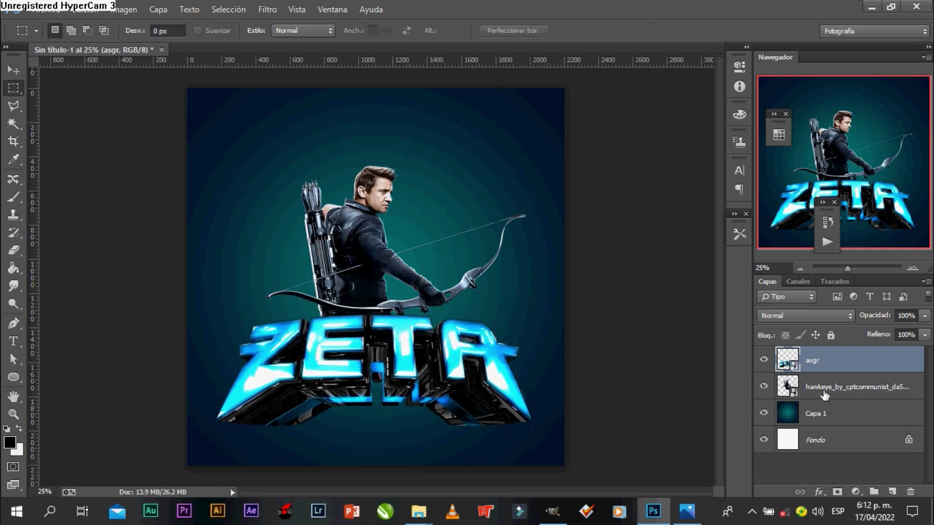
# - Nudge the hawkeye archer layer upward, then select the Capa 1 and Fondo layers
pyautogui.click(823, 389)
pyautogui.hotkey('ctrl', 't')
pyautogui.press('Up')
pyautogui.press('Up')
pyautogui.press('Up')
pyautogui.press('Up')
pyautogui.press('Up')
pyautogui.press('Up')
pyautogui.press('Up')
pyautogui.press('Up')
pyautogui.press('Up')
pyautogui.press('Up')
pyautogui.press('Up')
pyautogui.press('Up')
pyautogui.press('Up')
pyautogui.press('Up')
pyautogui.press('Up')
pyautogui.press('Up')
pyautogui.press('Up')
pyautogui.press('Up')
pyautogui.press('Up')
pyautogui.press('Up')
pyautogui.press('Up')
pyautogui.press('Return')
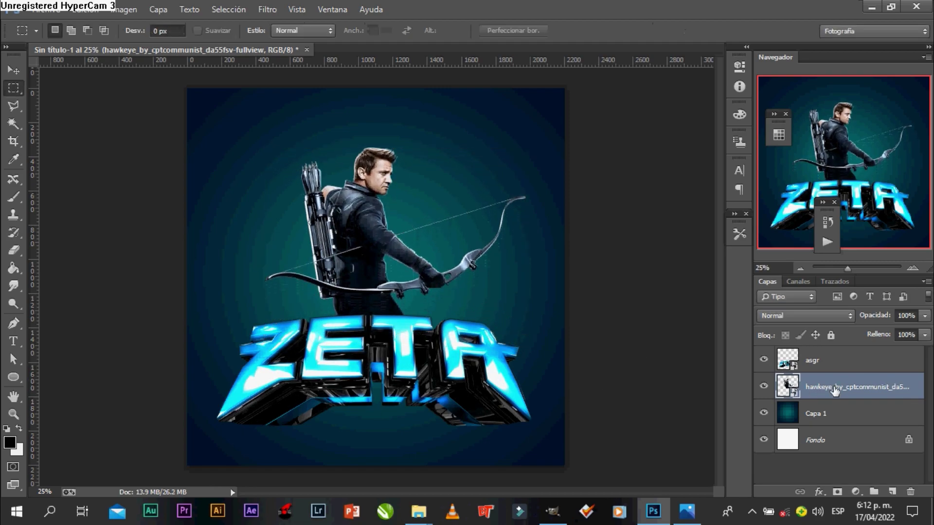
pyautogui.click(821, 413)
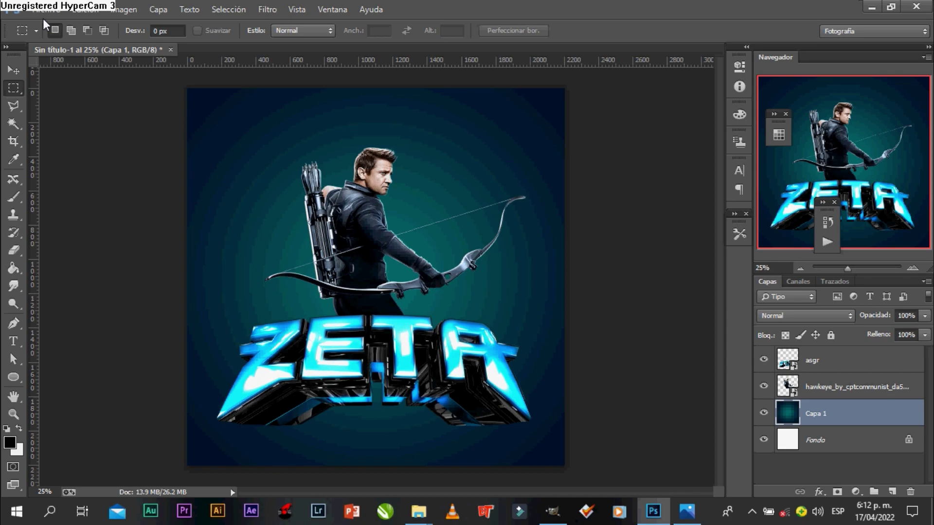
pyautogui.click(822, 452)
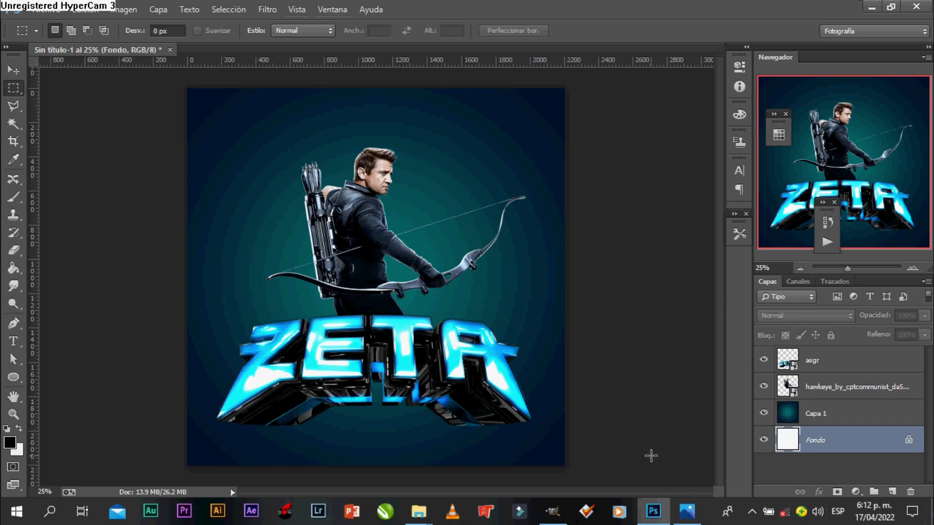
pyautogui.click(41, 10)
# - Browse MATERIAL PARA DISEÑO > MATERIAL PNG APARTES WHASSAPP to Nueva carpeta (37)
pyautogui.click(68, 175)
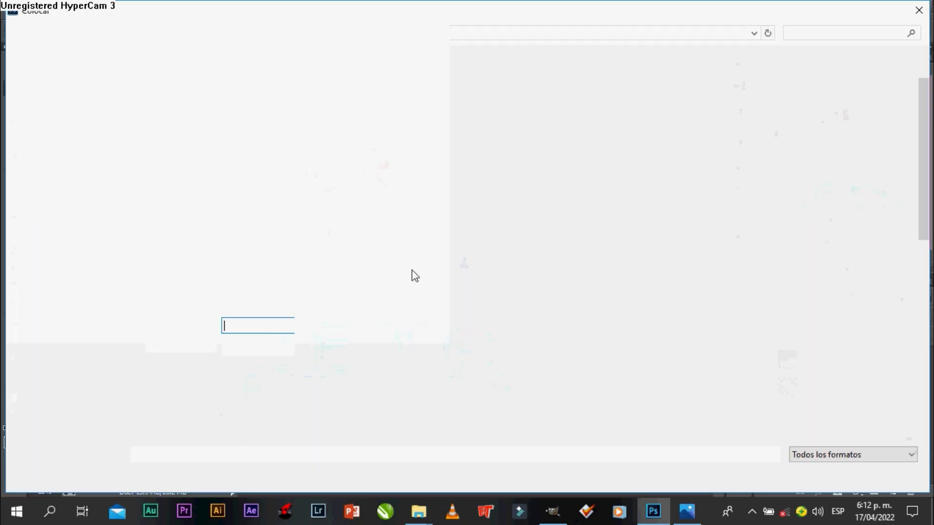
pyautogui.doubleClick(238, 225)
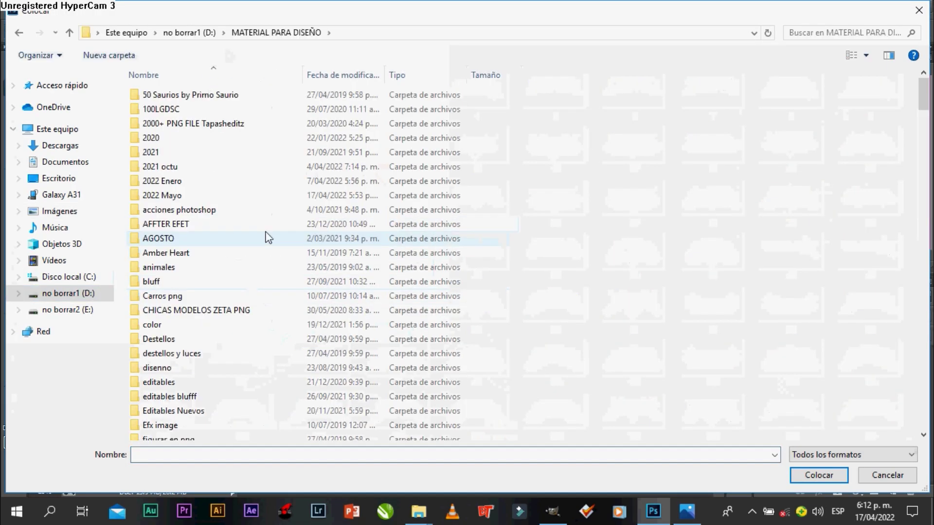
pyautogui.scroll(-7, 260, 389)
pyautogui.doubleClick(263, 390)
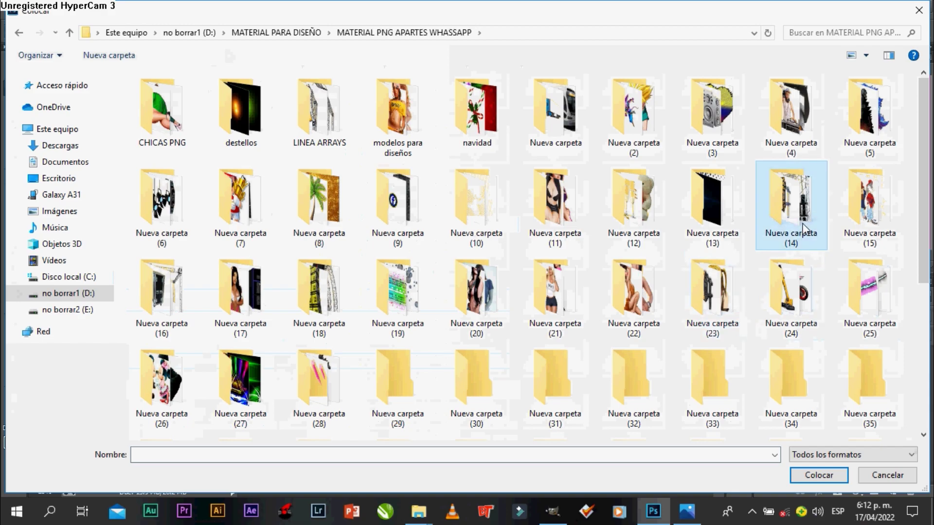
pyautogui.doubleClick(791, 204)
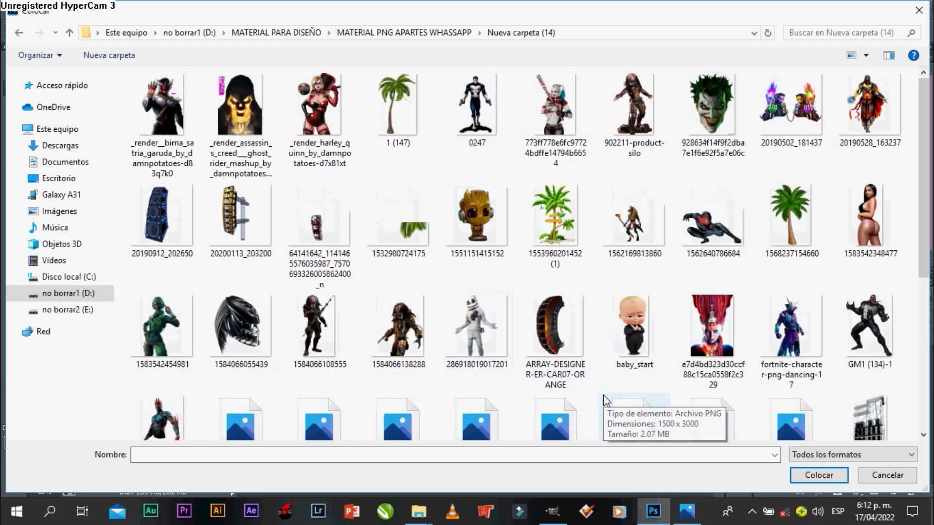
pyautogui.scroll(-3, 512, 112)
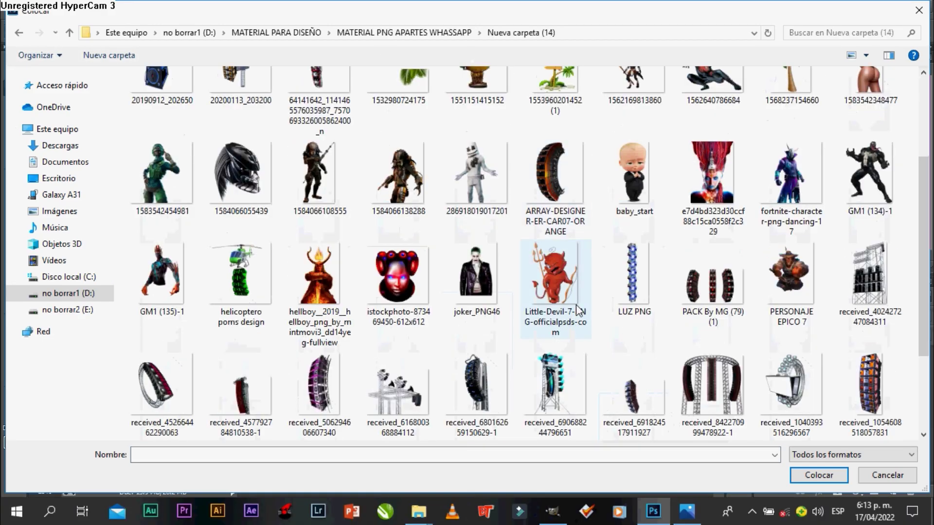
pyautogui.scroll(-2, 230, 395)
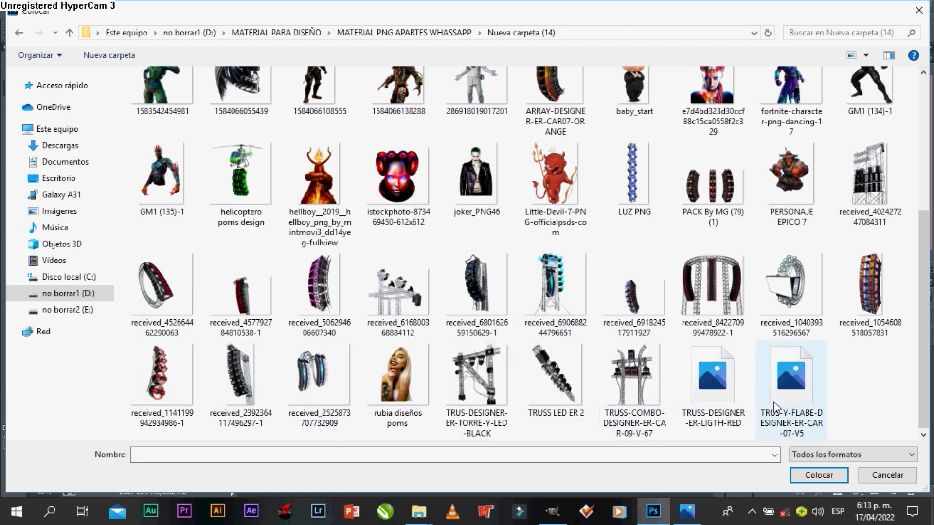
pyautogui.press('BackSpace')
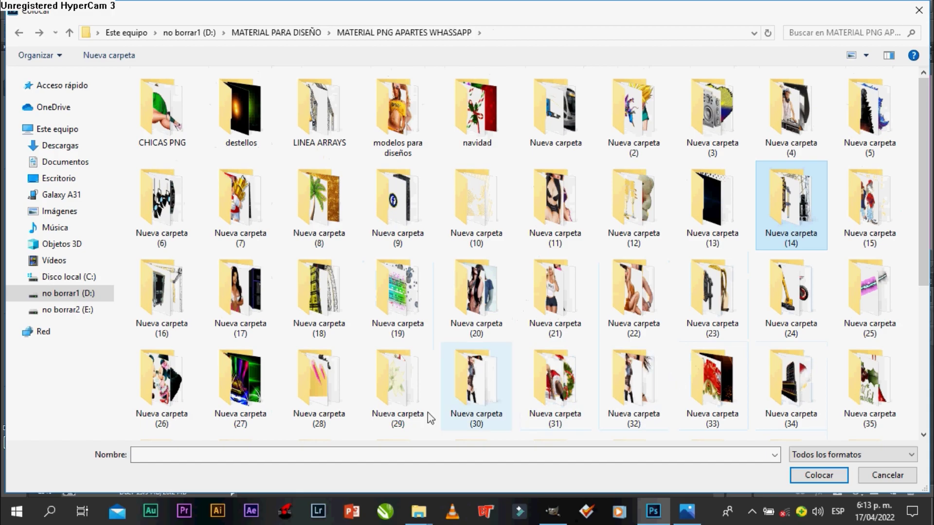
pyautogui.scroll(-3, 483, 360)
pyautogui.doubleClick(235, 233)
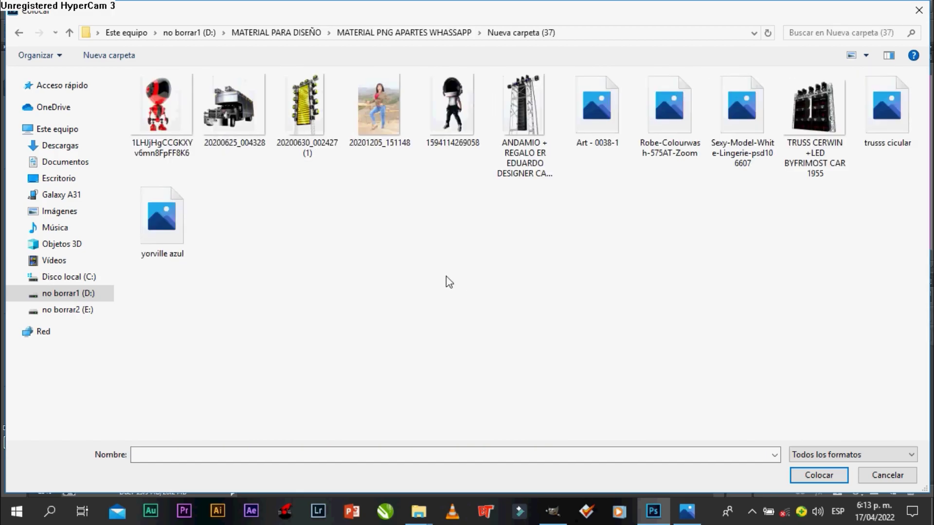
# - Place the scaffold truss image from Nueva carpeta (37)
pyautogui.click(523, 112)
pyautogui.click(597, 109)
pyautogui.click(161, 213)
pyautogui.click(521, 104)
pyautogui.doubleClick(521, 104)
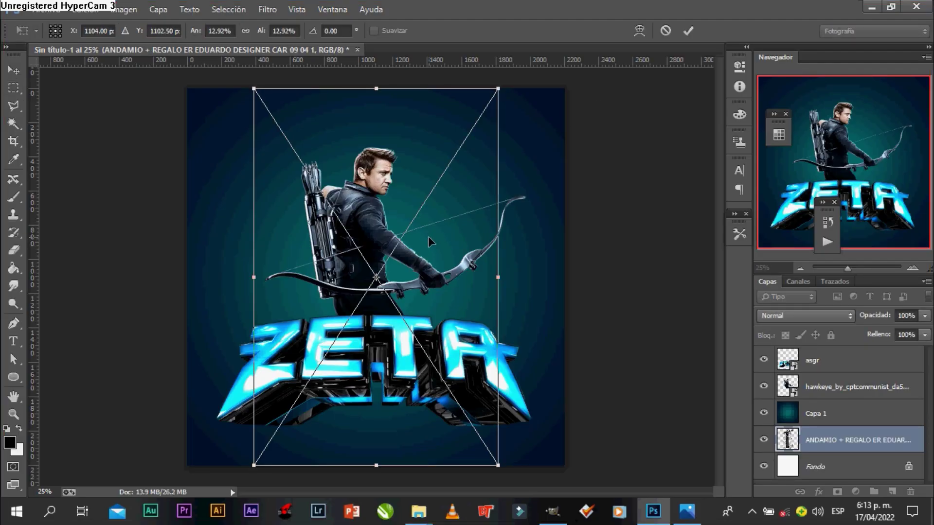
# - Move the truss layer above Capa 1 and scale it to 8.92%
pyautogui.press('m')
pyautogui.press('Return')
pyautogui.hotkey('ctrl', ']')
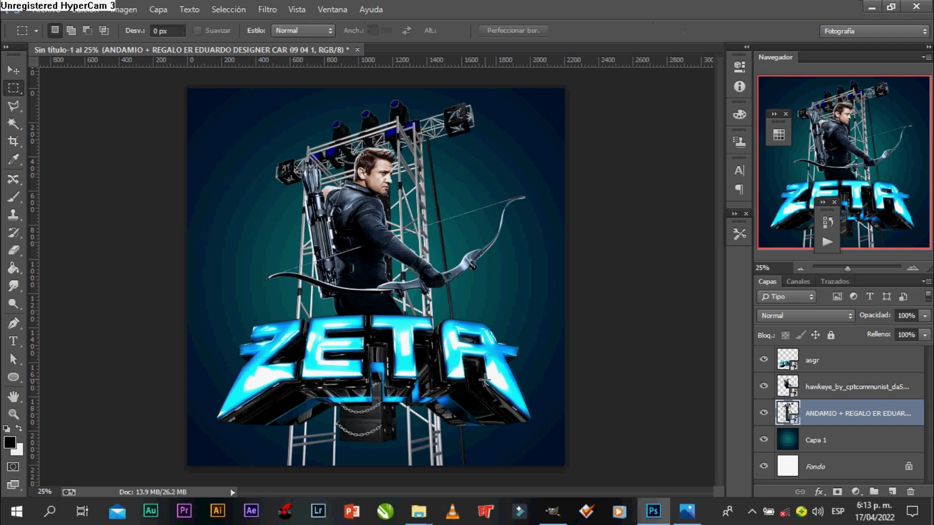
pyautogui.hotkey('ctrl', 't')
pyautogui.write('8.92')
pyautogui.press('Return')
# - Shrink the truss to 6.92%, move it left and tilt it about -22° behind the archer
pyautogui.moveTo(338, 200); pyautogui.dragTo(292, 199)
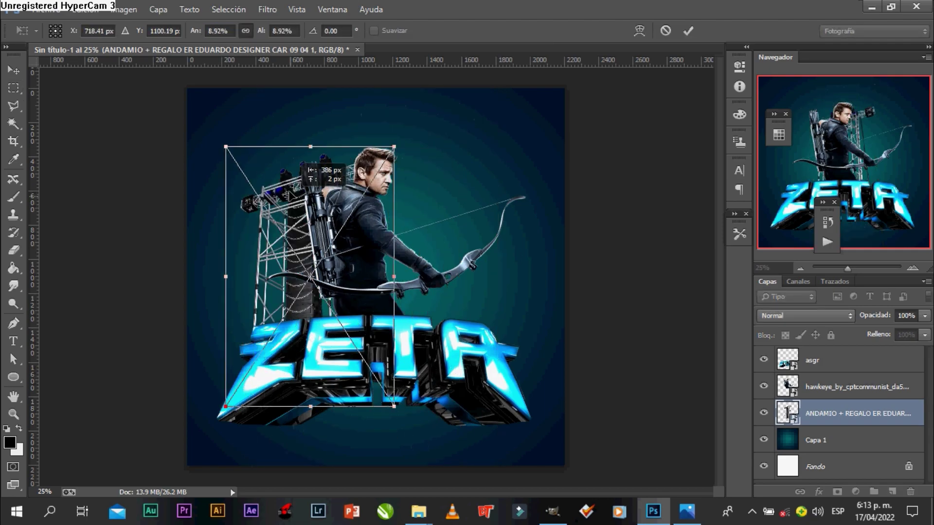
pyautogui.press('BackSpace')
pyautogui.write('6')
pyautogui.press('Return')
pyautogui.moveTo(252, 121); pyautogui.dragTo(198, 146)
pyautogui.moveTo(387, 189); pyautogui.dragTo(399, 200)
pyautogui.moveTo(342, 222); pyautogui.dragTo(336, 218)
pyautogui.press('Return')
pyautogui.click(47, 9)
# - Place the tall line-array speaker image from Nueva carpeta (36)
pyautogui.click(64, 231)
pyautogui.click(404, 32)
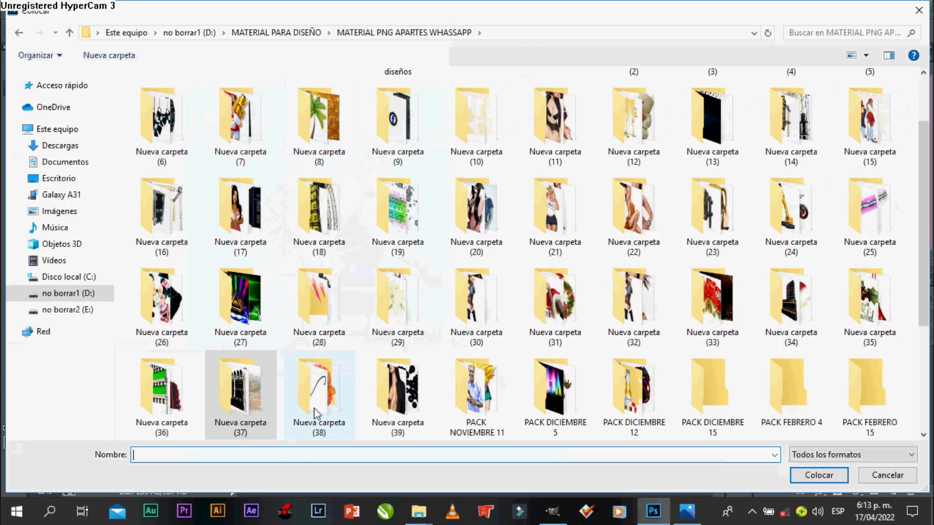
pyautogui.doubleClick(163, 389)
pyautogui.click(741, 109)
pyautogui.click(524, 214)
pyautogui.click(670, 109)
pyautogui.doubleClick(444, 134)
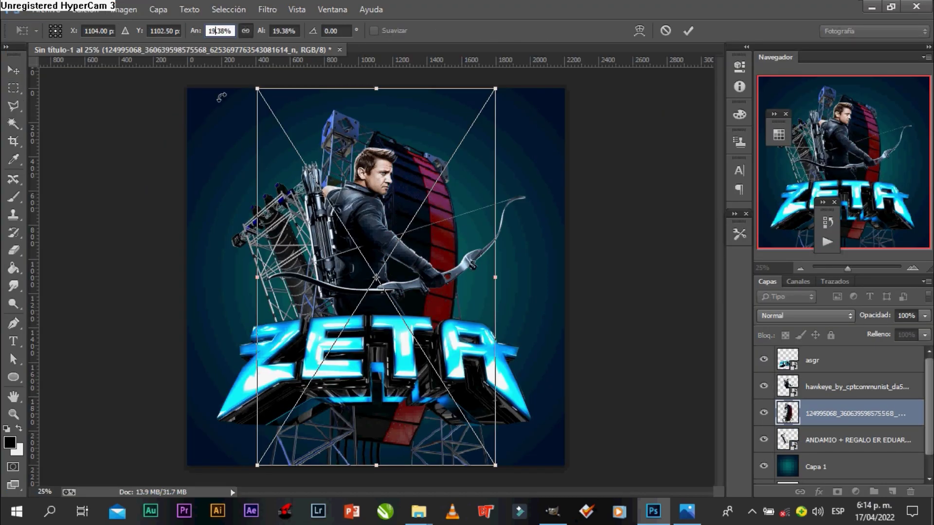
# - Scale the speaker stack to 10.38% and move it behind the archer's bow arm
pyautogui.press('Delete')
pyautogui.write('0')
pyautogui.press('Return')
pyautogui.moveTo(399, 234)
pyautogui.mouseDown()
pyautogui.moveTo(435, 239)
pyautogui.moveTo(430, 205)
pyautogui.mouseUp()
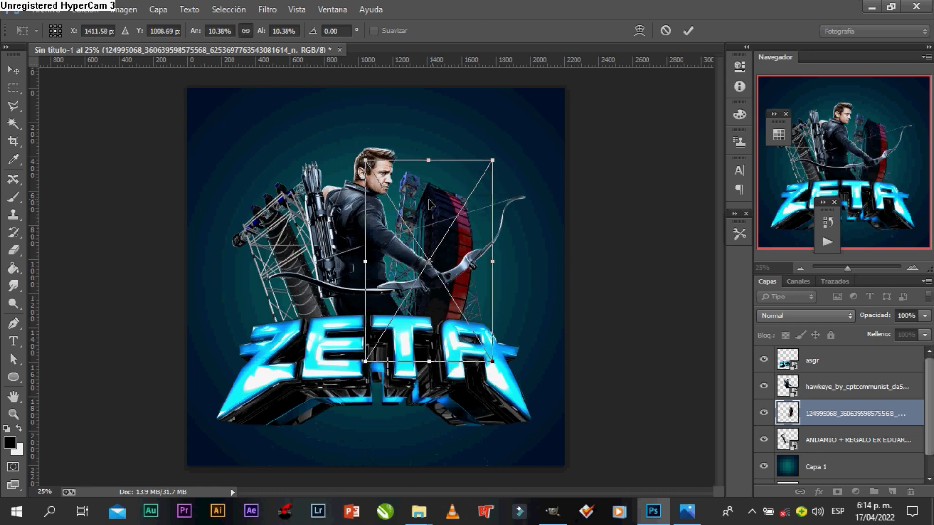
pyautogui.press('Return')
pyautogui.press('m')
# - Browse to Nueva carpeta (24) in the Place dialog and look through its images
pyautogui.click(47, 9)
pyautogui.click(63, 224)
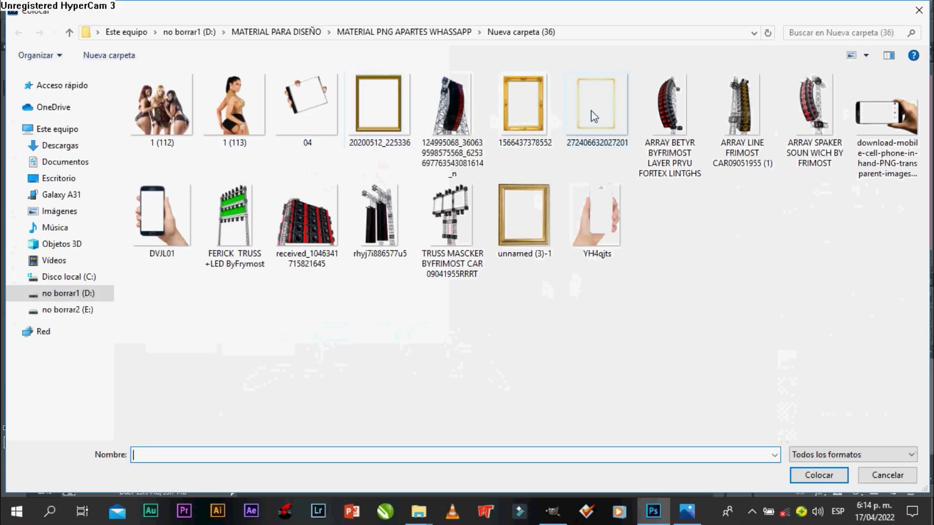
pyautogui.click(459, 35)
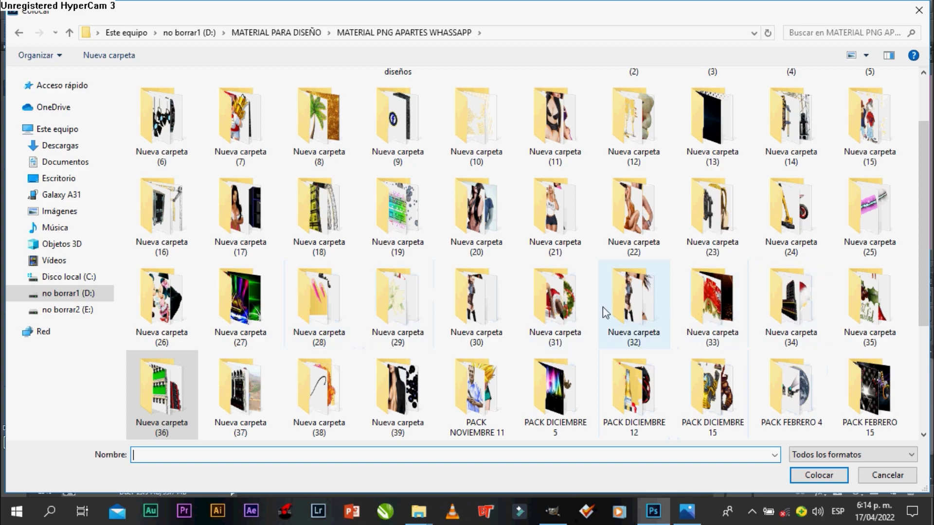
pyautogui.doubleClick(807, 229)
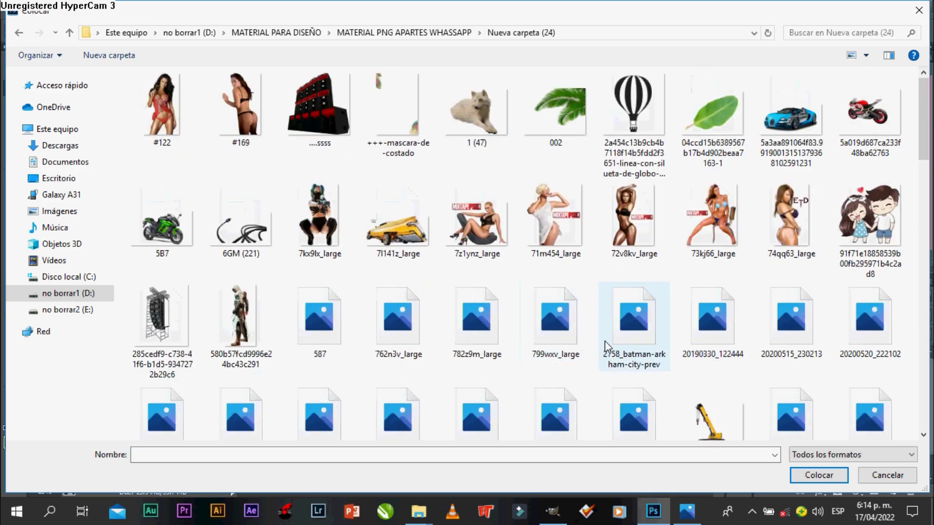
pyautogui.scroll(-3, 605, 336)
pyautogui.scroll(-3, 606, 332)
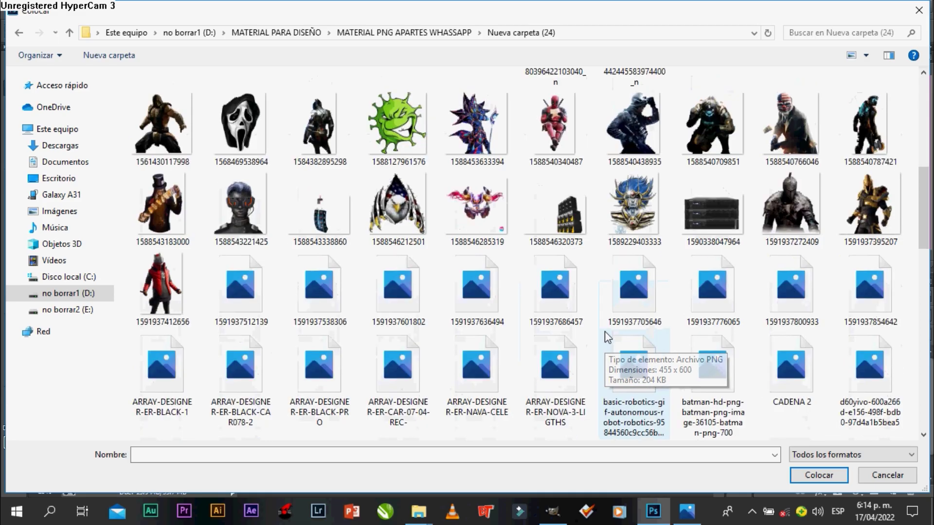
pyautogui.scroll(-3, 606, 333)
pyautogui.scroll(-3, 610, 325)
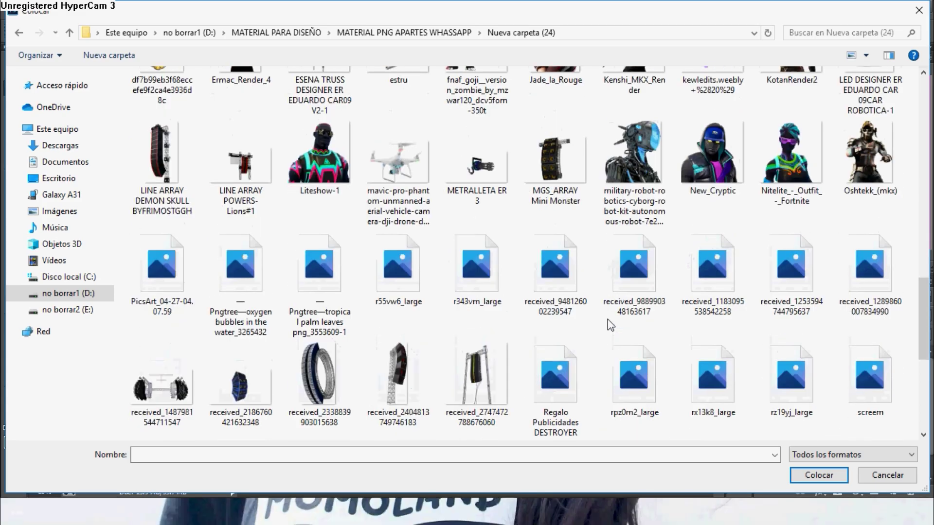
pyautogui.scroll(-2, 611, 325)
pyautogui.scroll(-1, 608, 324)
pyautogui.scroll(1, 608, 323)
pyautogui.scroll(3, 608, 324)
pyautogui.scroll(3, 609, 324)
pyautogui.scroll(3, 609, 323)
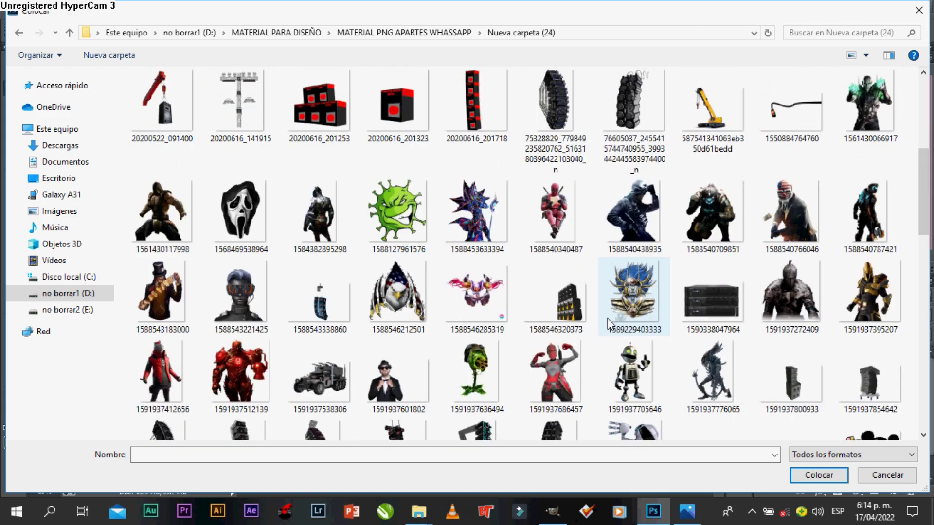
pyautogui.scroll(2, 608, 323)
pyautogui.scroll(1, 608, 324)
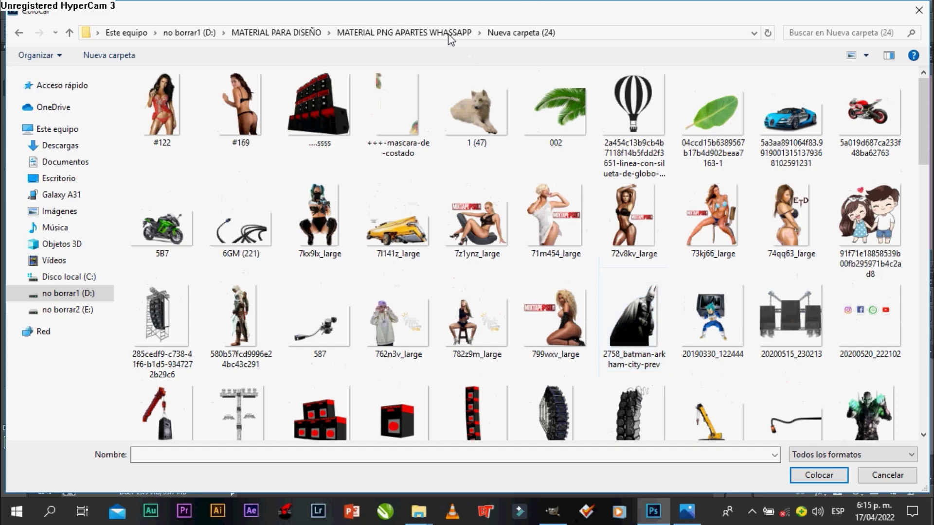
# - Open Nueva carpeta (25) and place the dregalo2 speaker box image
pyautogui.click(438, 32)
pyautogui.doubleClick(863, 307)
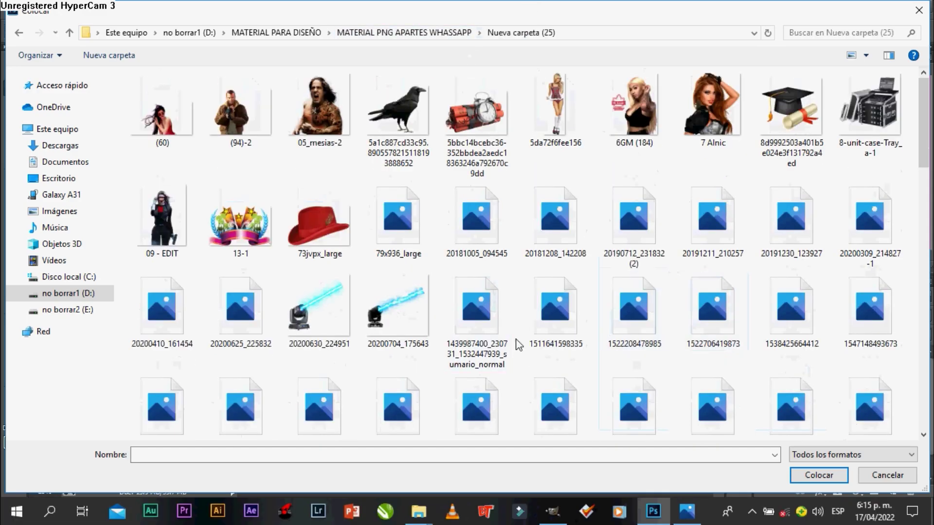
pyautogui.scroll(-3, 514, 337)
pyautogui.scroll(-3, 514, 336)
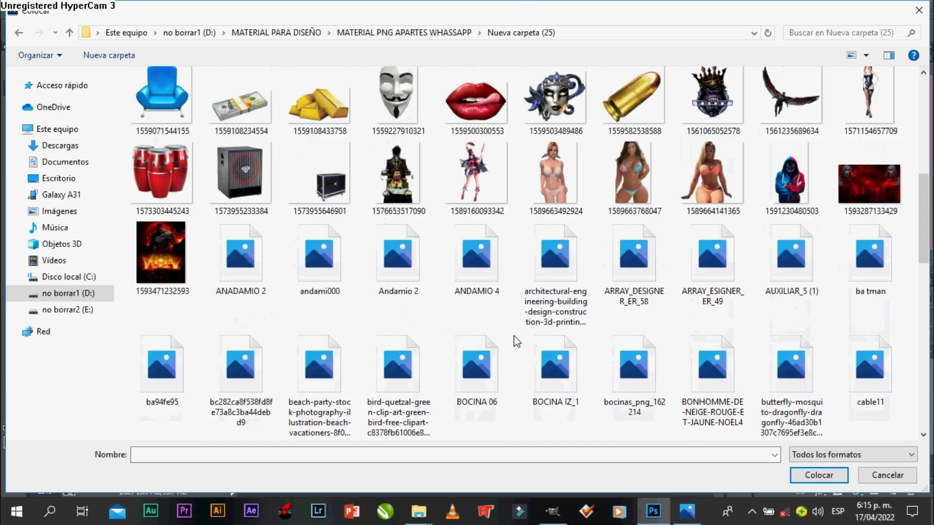
pyautogui.scroll(-3, 514, 335)
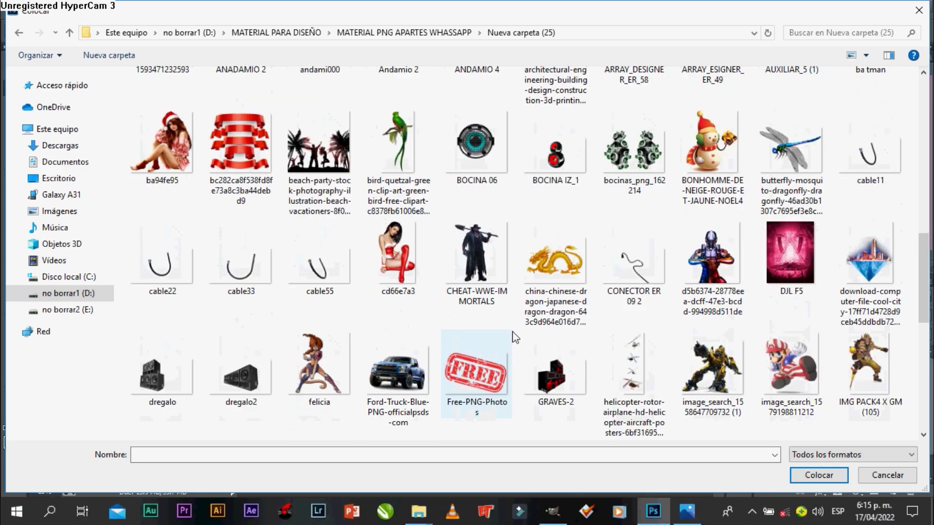
pyautogui.scroll(-3, 515, 336)
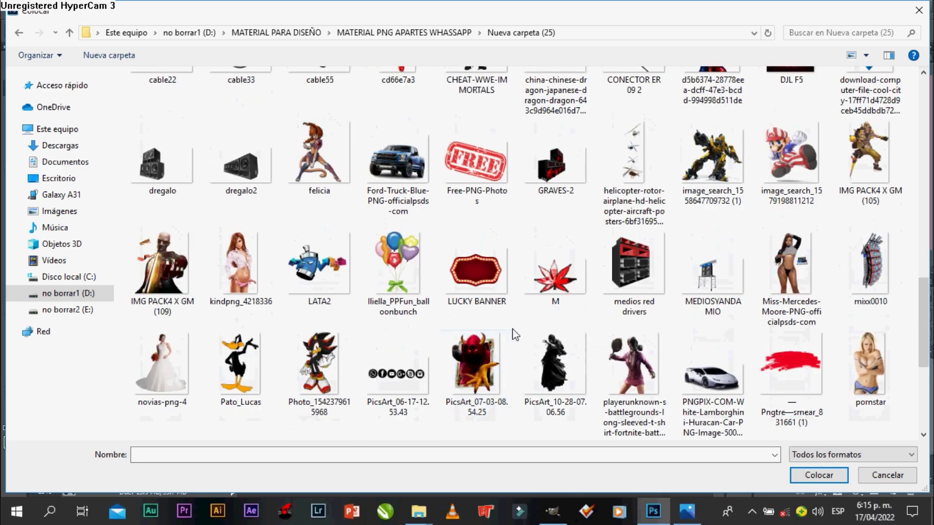
pyautogui.scroll(-3, 515, 335)
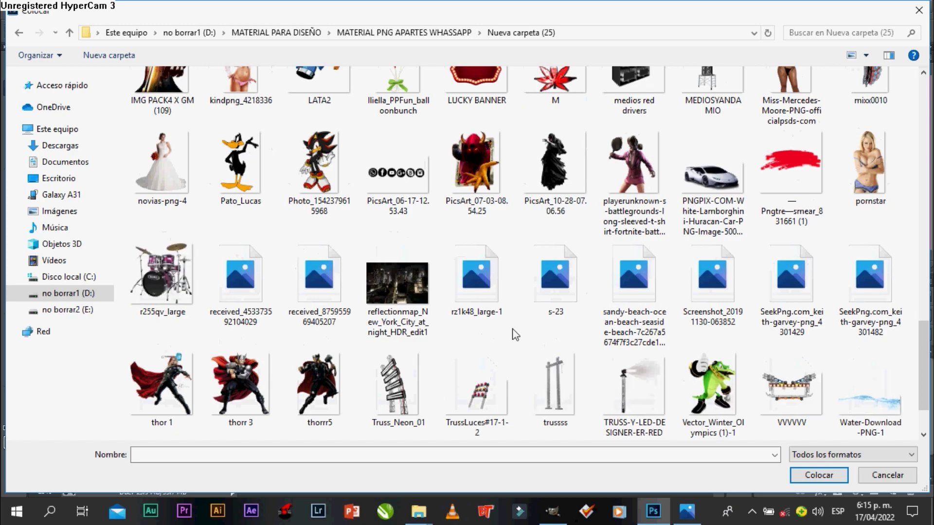
pyautogui.scroll(-2, 515, 335)
pyautogui.scroll(3, 514, 335)
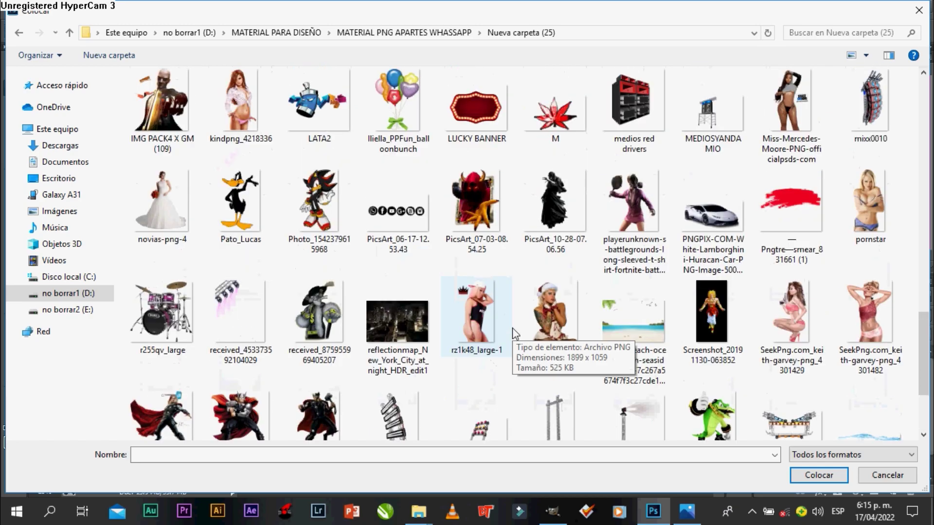
pyautogui.scroll(2, 515, 335)
pyautogui.scroll(3, 515, 335)
pyautogui.scroll(-1, 307, 336)
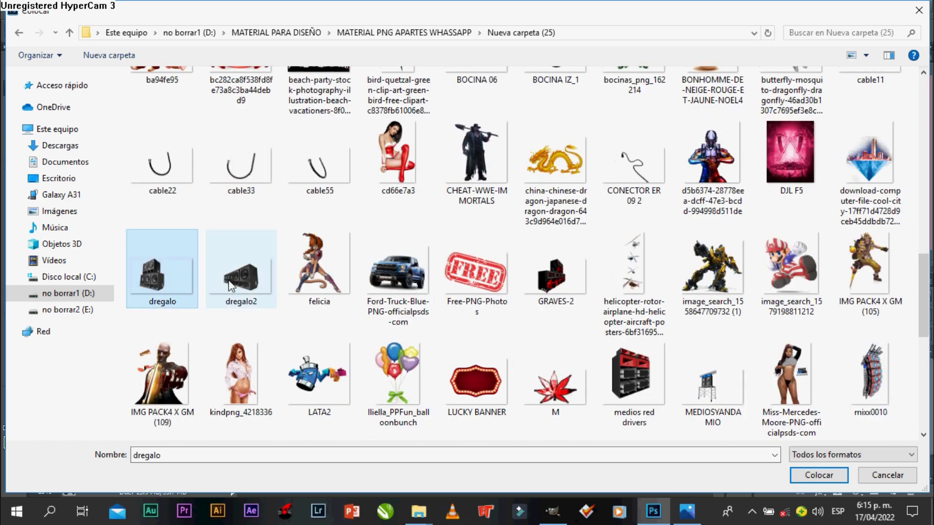
pyautogui.doubleClick(241, 272)
# - Scale the speaker box to 11%, tilt it about -12° and set it left above the logo
pyautogui.write('11')
pyautogui.press('Return')
pyautogui.moveTo(425, 294)
pyautogui.mouseDown()
pyautogui.moveTo(369, 321)
pyautogui.moveTo(402, 330)
pyautogui.mouseUp()
pyautogui.moveTo(362, 296); pyautogui.dragTo(343, 292)
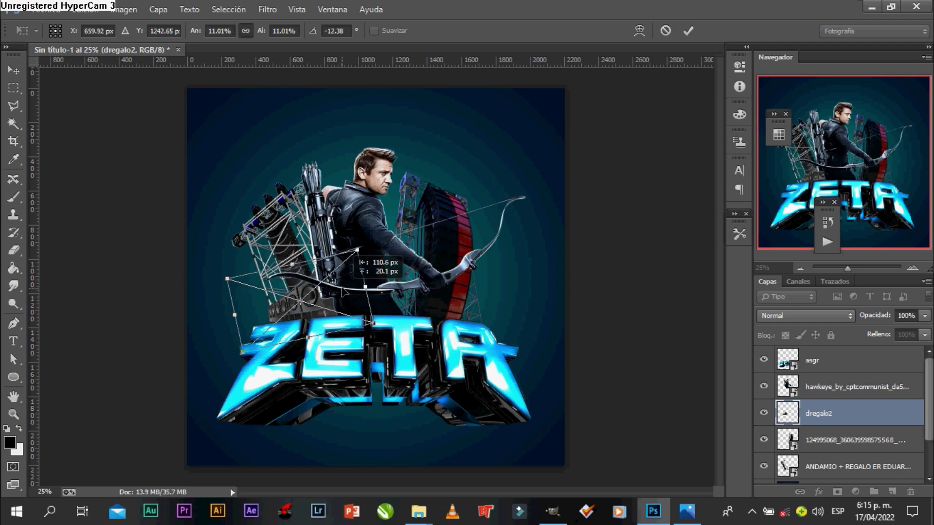
pyautogui.press('Return')
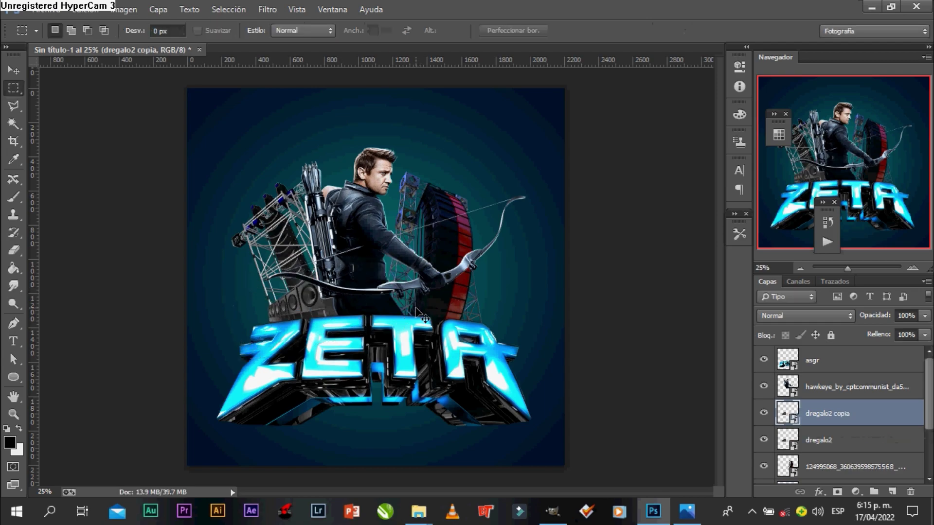
# - Flip a copy of the speaker box horizontally and move it to the archer's right
pyautogui.hotkey('ctrl', 't')
pyautogui.rightClick(327, 296)
pyautogui.click(396, 269)
pyautogui.moveTo(492, 336); pyautogui.dragTo(475, 311)
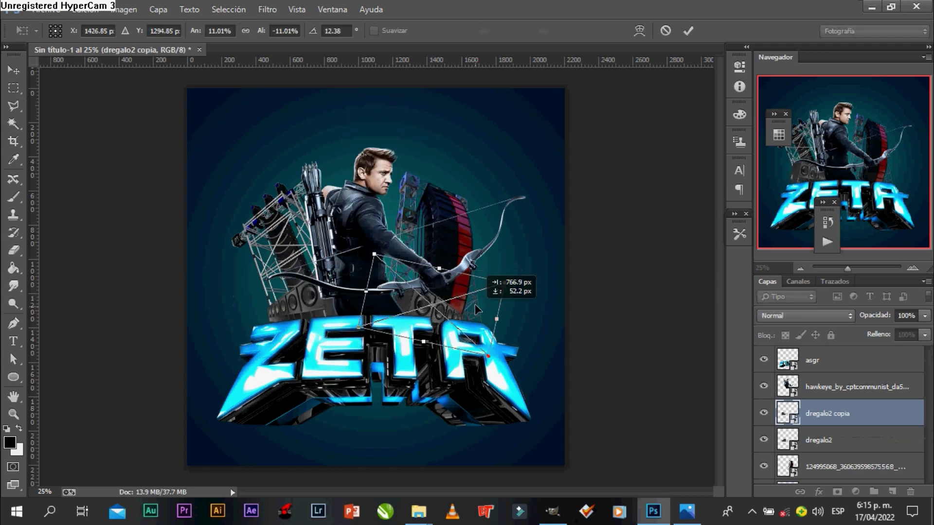
pyautogui.press('Return')
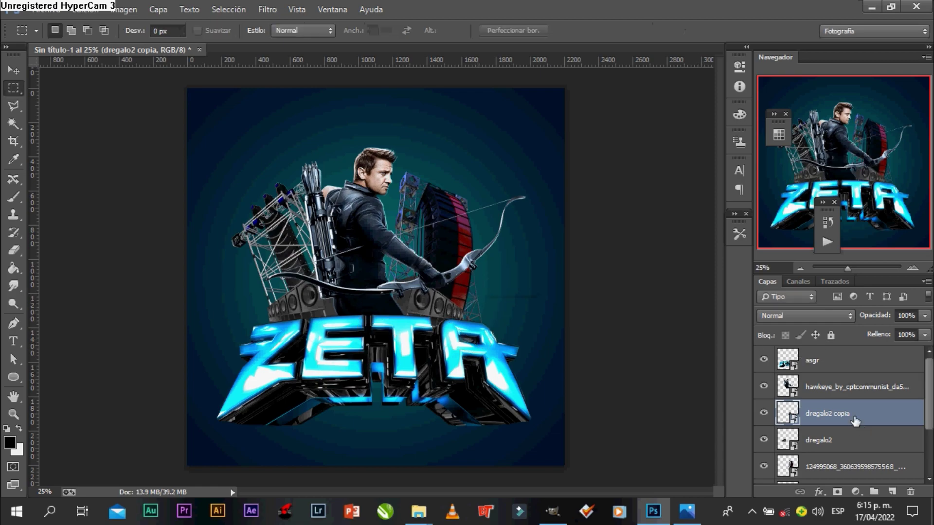
pyautogui.click(46, 9)
pyautogui.click(59, 206)
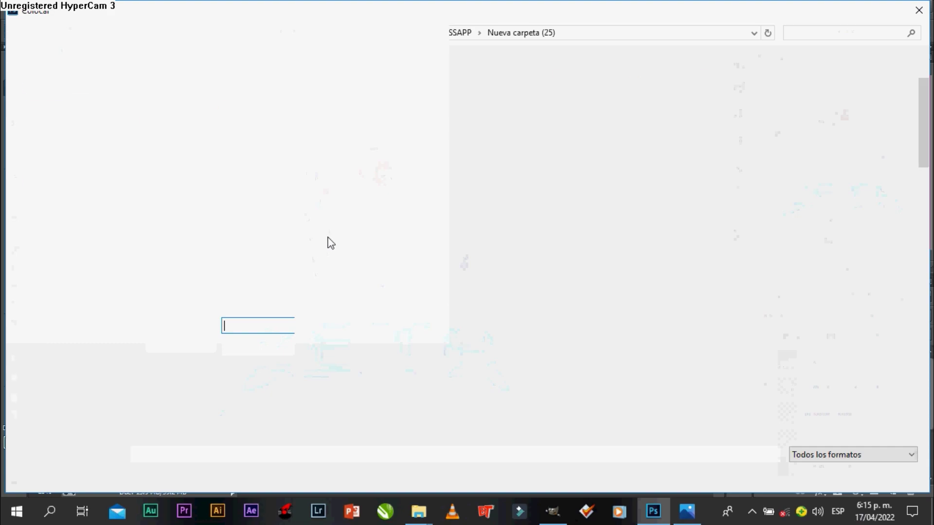
# - Check Nueva carpeta (23), then place BASS ORANGE RONNY from Nueva carpeta (22)
pyautogui.click(404, 32)
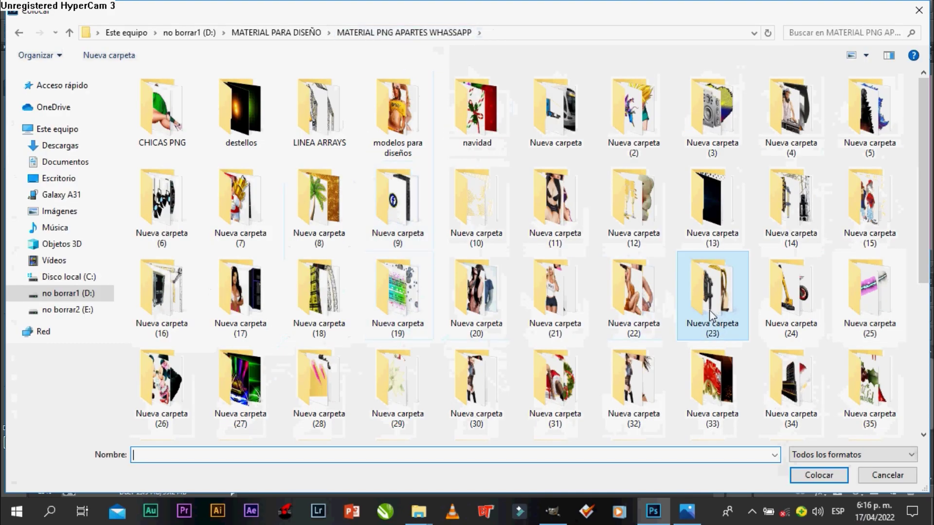
pyautogui.doubleClick(707, 308)
pyautogui.scroll(-3, 452, 364)
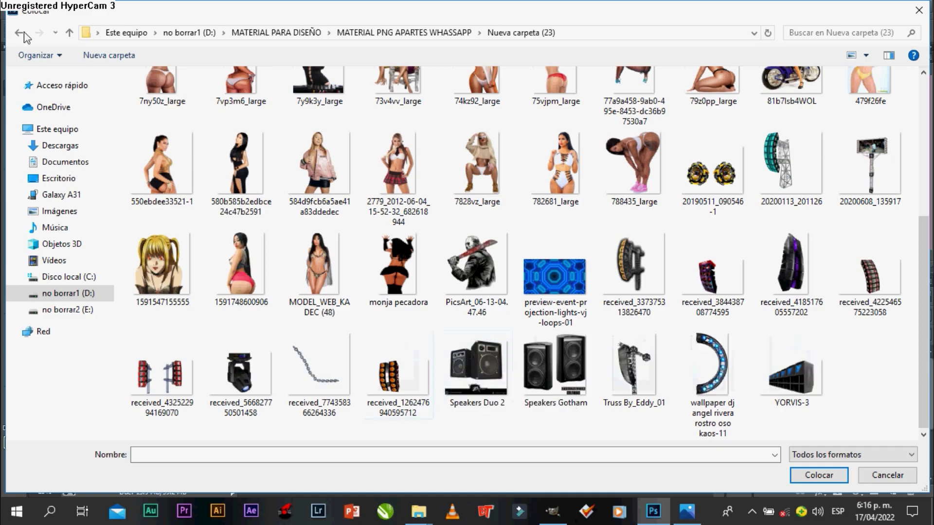
pyautogui.press('BackSpace')
pyautogui.doubleClick(610, 301)
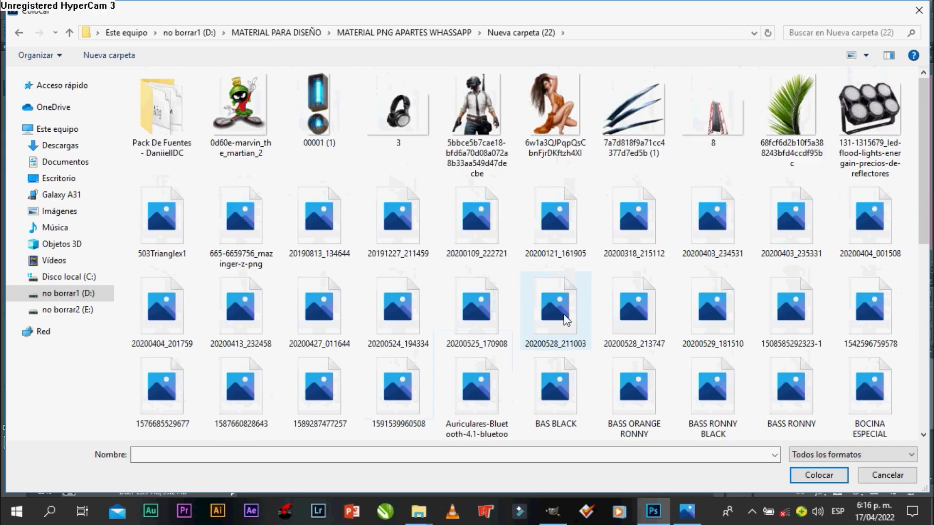
pyautogui.scroll(-1, 566, 318)
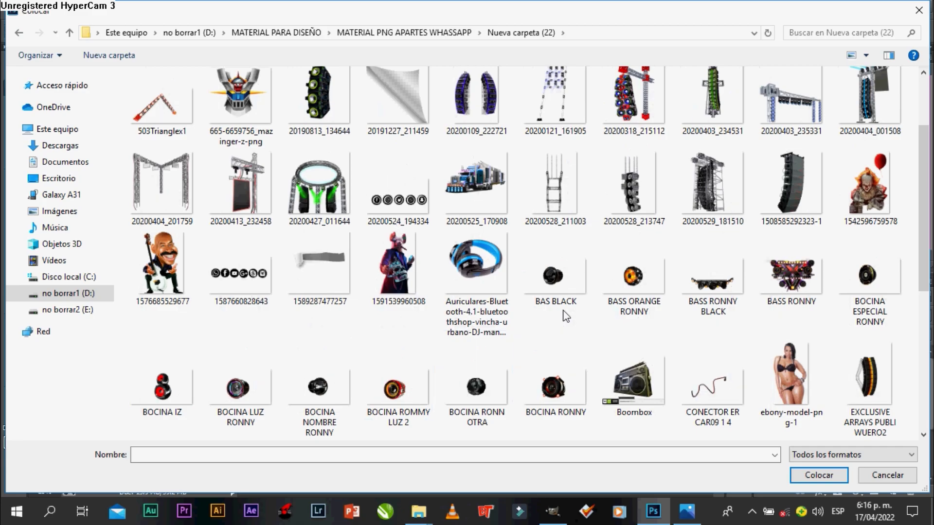
pyautogui.scroll(-2, 565, 317)
pyautogui.scroll(-2, 554, 333)
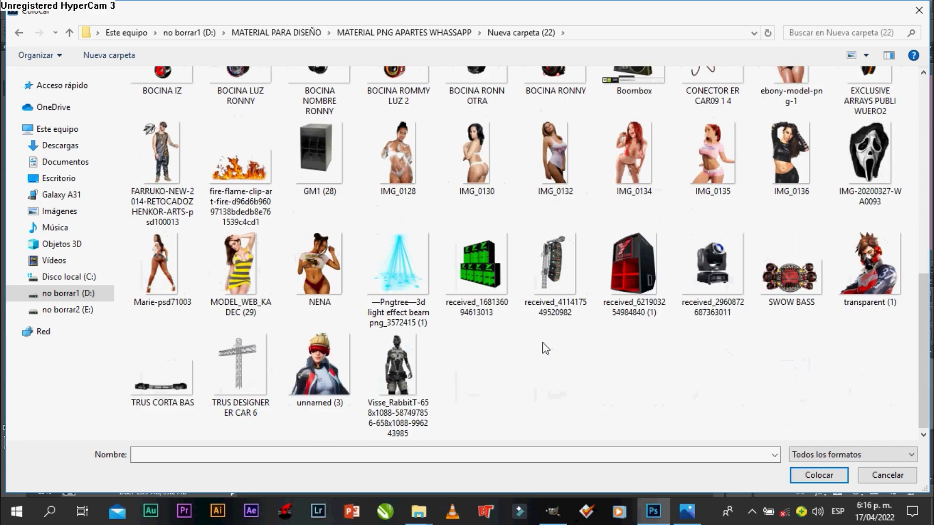
pyautogui.scroll(3, 544, 340)
pyautogui.doubleClick(633, 117)
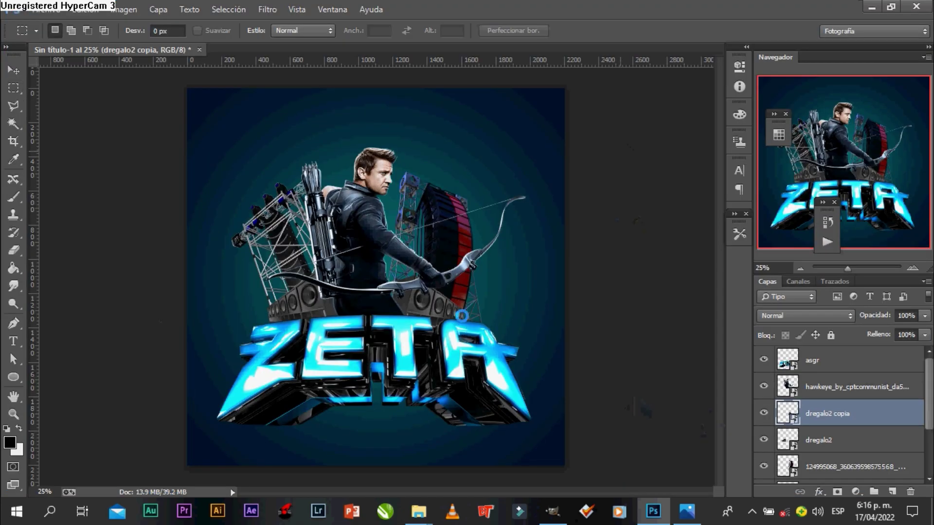
# - Scale the orange bass speaker to about 12% and set it on the left speaker above the Z
pyautogui.write('1')
pyautogui.press('Return')
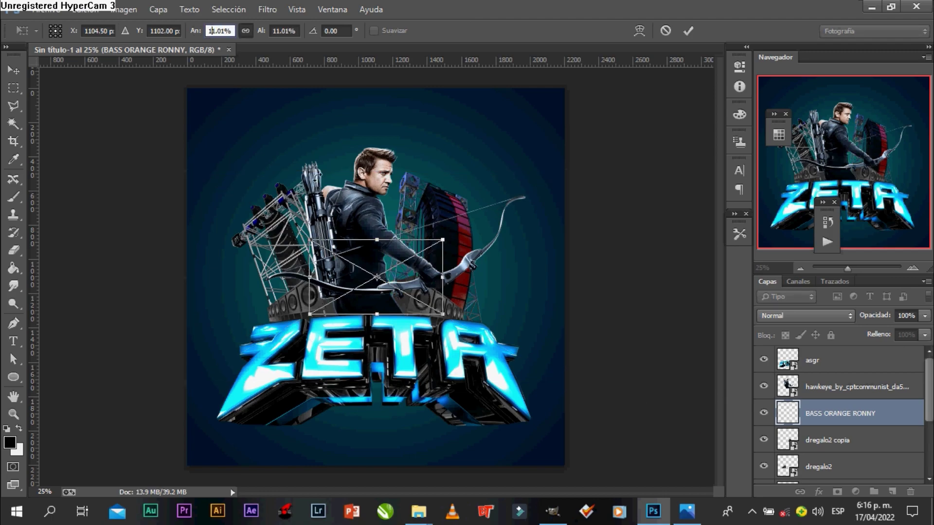
pyautogui.moveTo(408, 283); pyautogui.dragTo(351, 310)
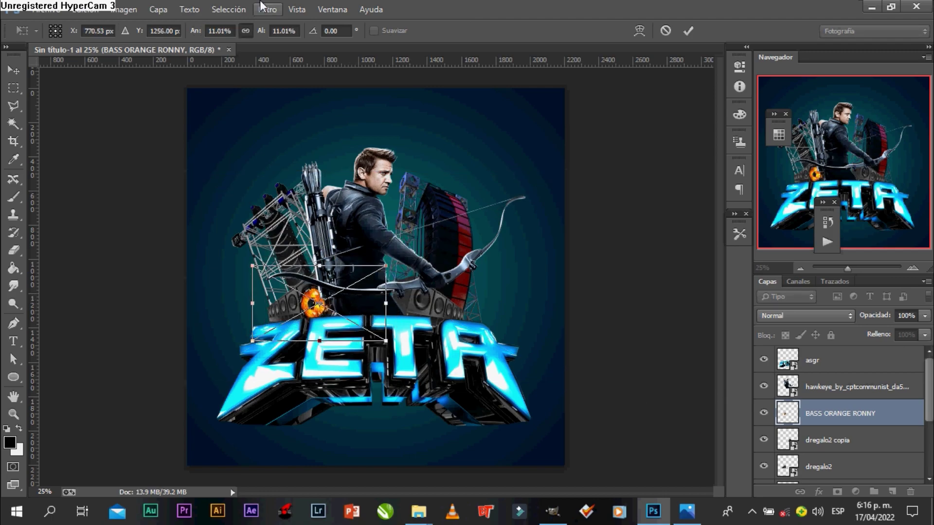
pyautogui.press('BackSpace')
pyautogui.write('5')
pyautogui.press('Return')
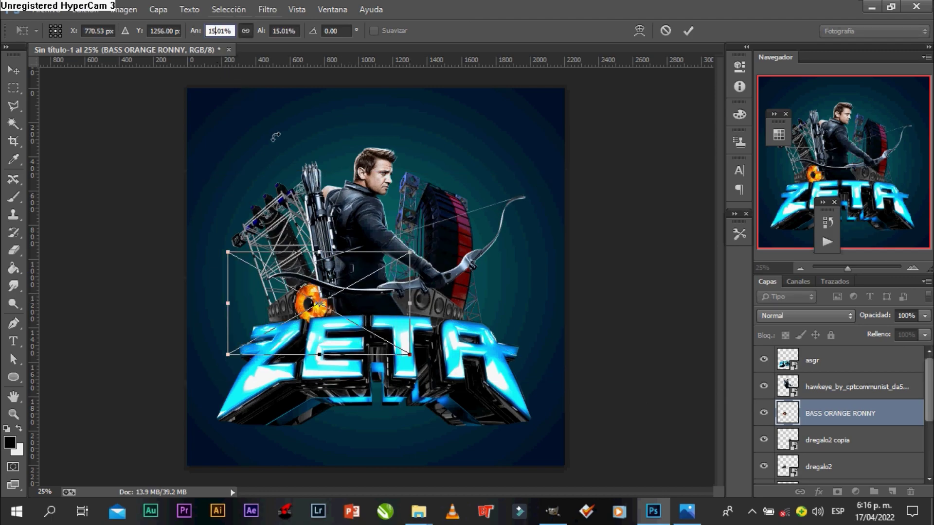
pyautogui.moveTo(365, 308); pyautogui.dragTo(358, 308)
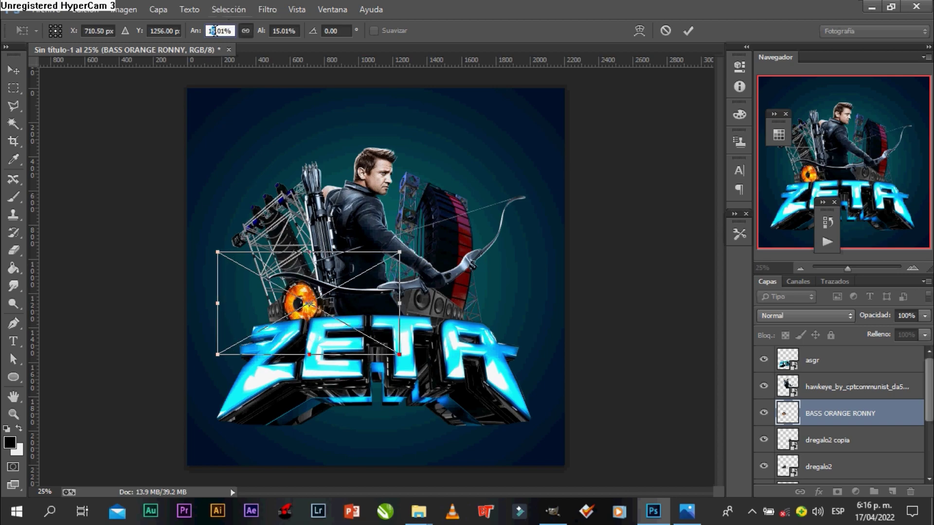
pyautogui.write('12.01')
pyautogui.moveTo(349, 283); pyautogui.dragTo(358, 294)
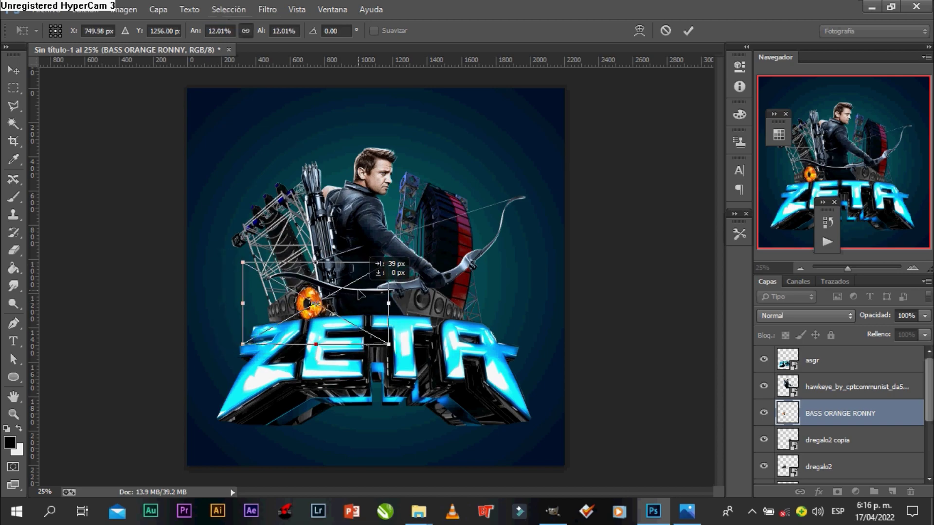
pyautogui.press('Return')
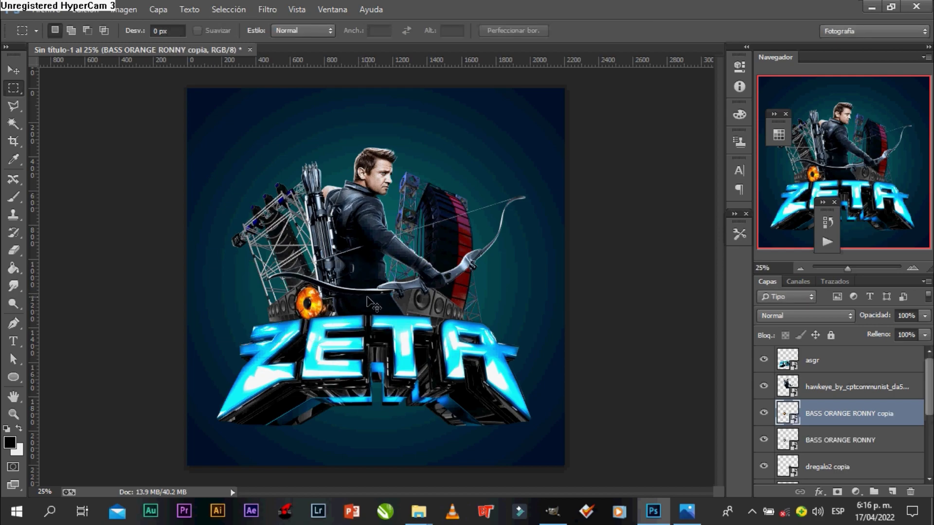
# - Flip the speaker copy horizontally onto the right speaker, then select layer Capa 1
pyautogui.hotkey('ctrl', 't')
pyautogui.rightClick(330, 313)
pyautogui.click(360, 299)
pyautogui.moveTo(380, 316); pyautogui.dragTo(434, 316)
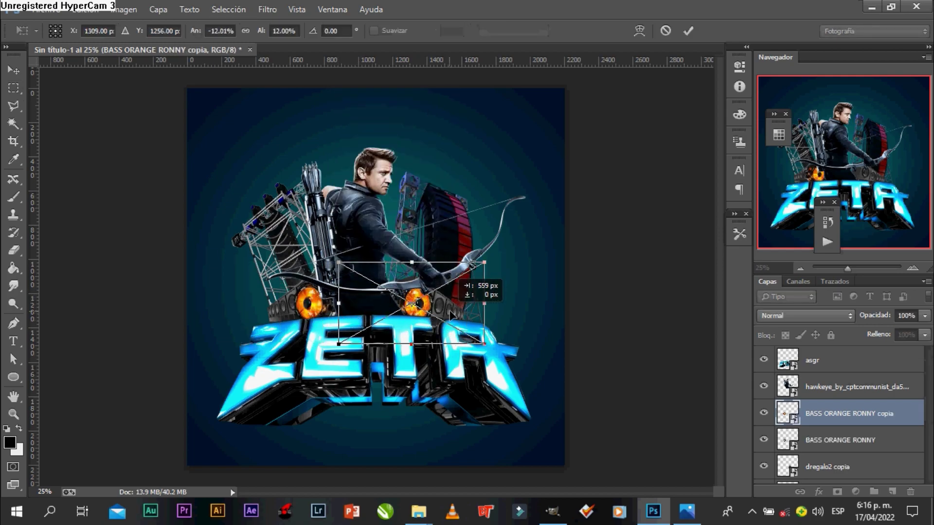
pyautogui.press('Return')
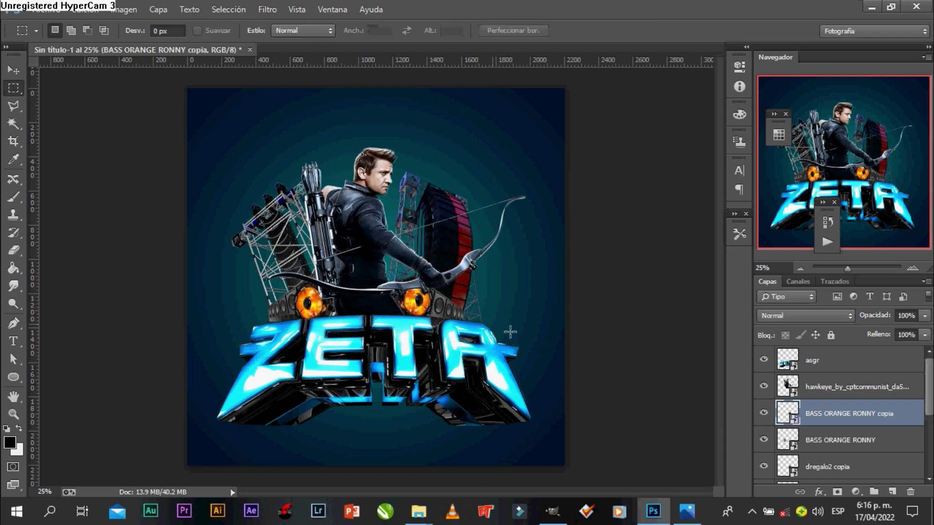
pyautogui.scroll(-2, 856, 452)
pyautogui.click(771, 450)
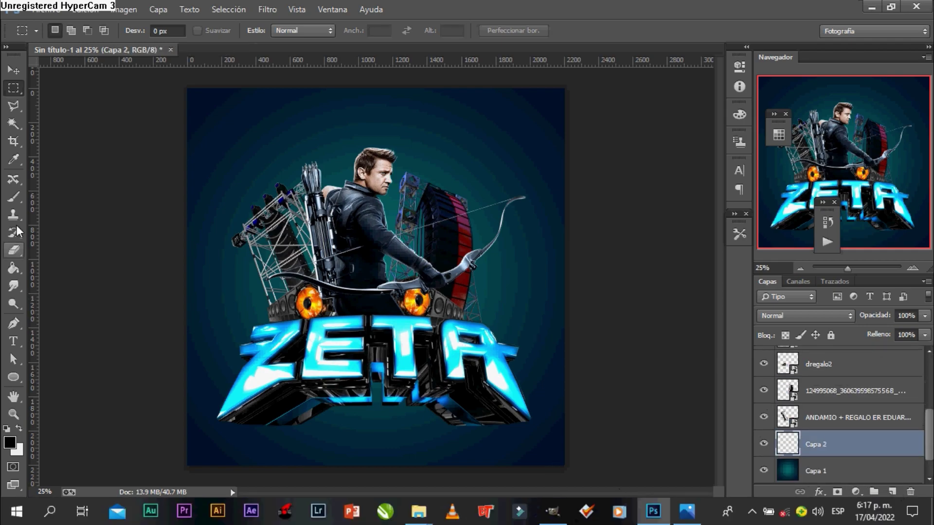
# - Set up a white 756 px, 0% hardness brush with the layer blended as Luz suave
pyautogui.press('b')
pyautogui.click(70, 30)
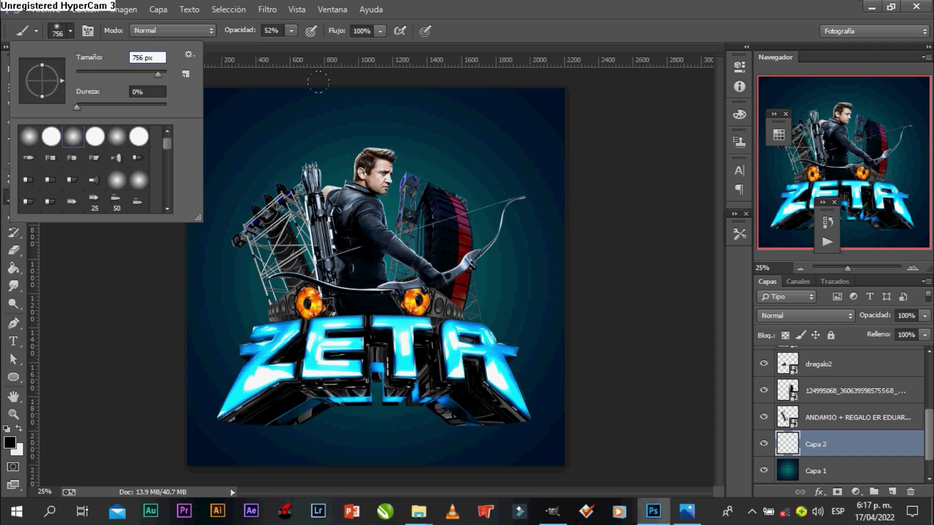
pyautogui.click(805, 316)
pyautogui.click(783, 180)
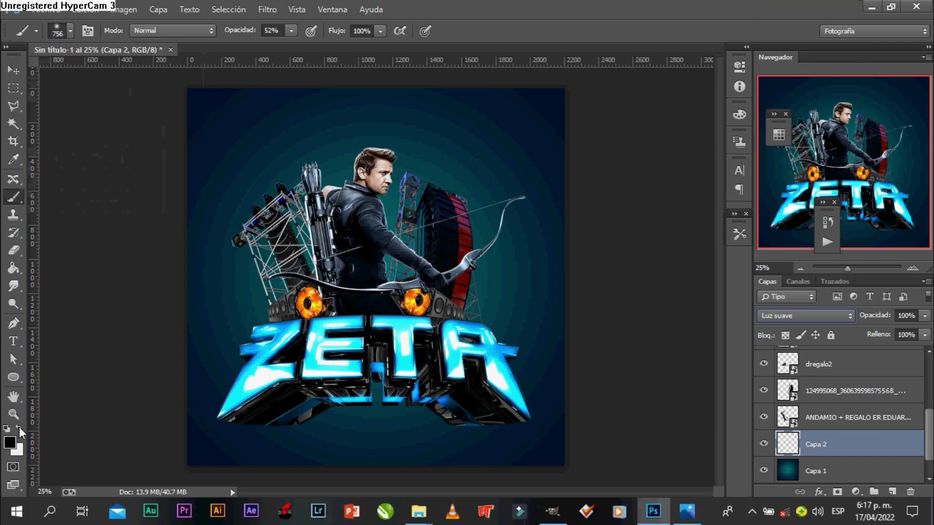
pyautogui.click(10, 443)
pyautogui.click(605, 119)
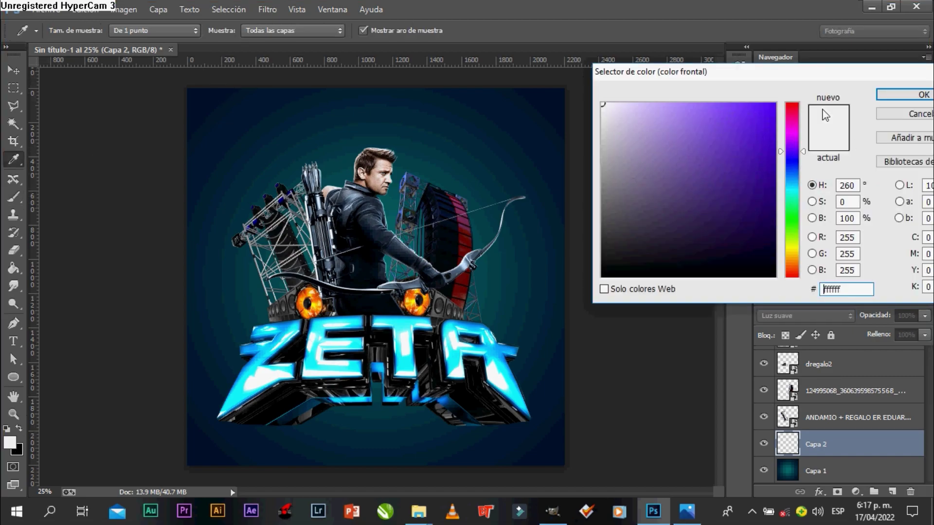
pyautogui.press('Return')
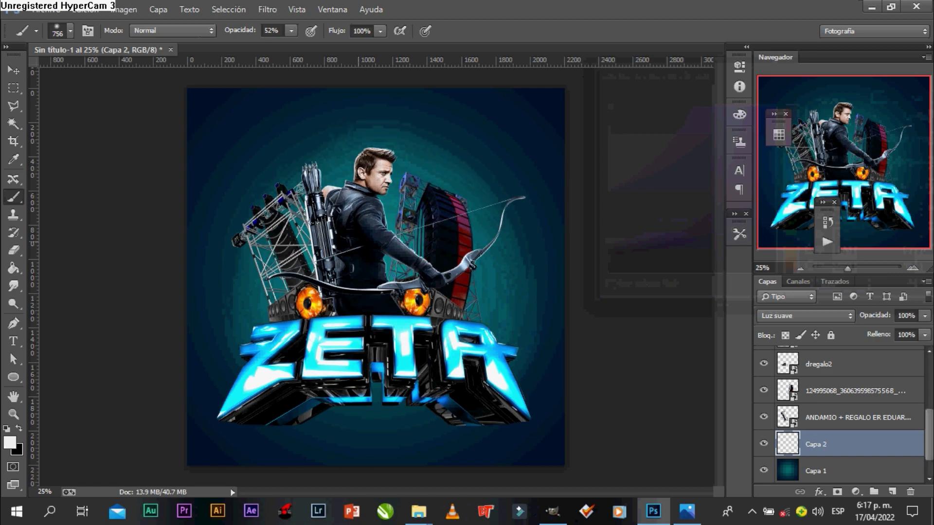
# - Add a new empty layer Capa 3 and lower the brush opacity to 36%
pyautogui.click(926, 315)
pyautogui.click(339, 165)
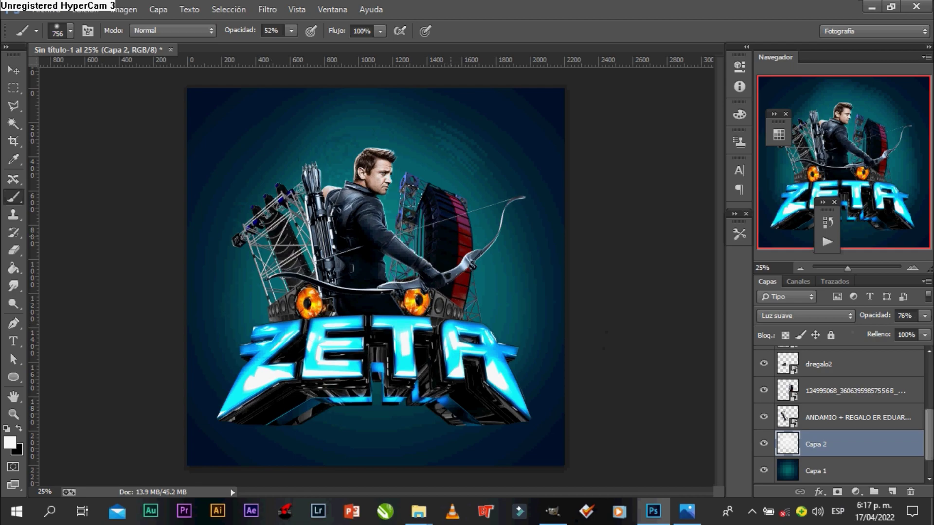
pyautogui.click(891, 493)
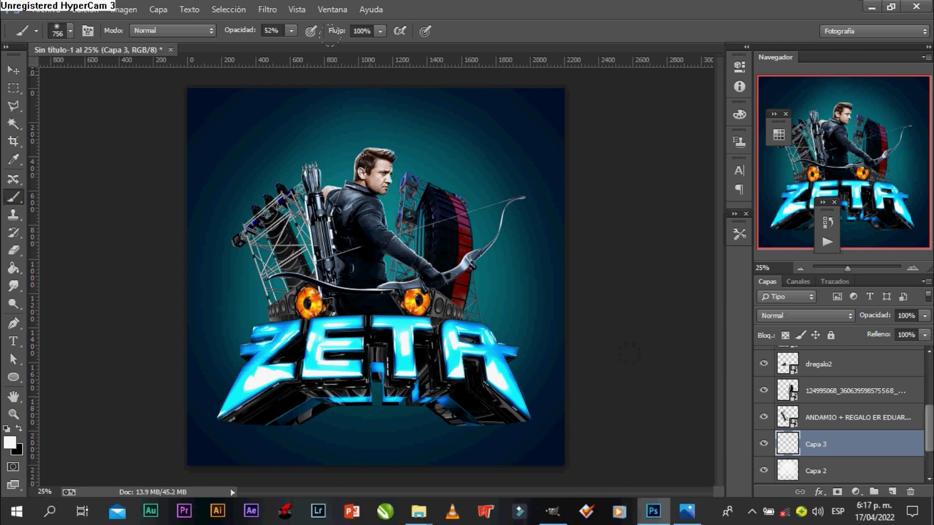
pyautogui.moveTo(293, 31); pyautogui.dragTo(280, 48)
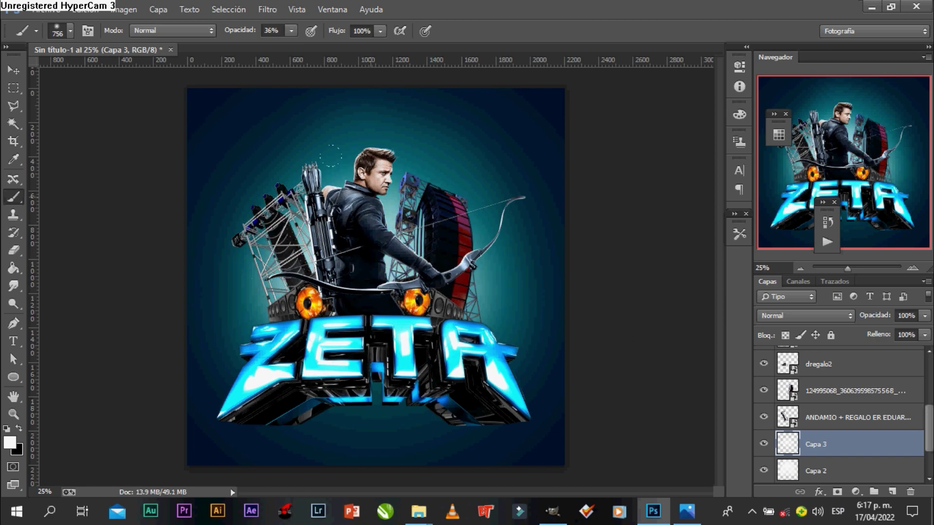
# - Paint a soft glow around the archer's head, then place flare (88) from the FLARES folder
pyautogui.moveTo(364, 178); pyautogui.dragTo(387, 178)
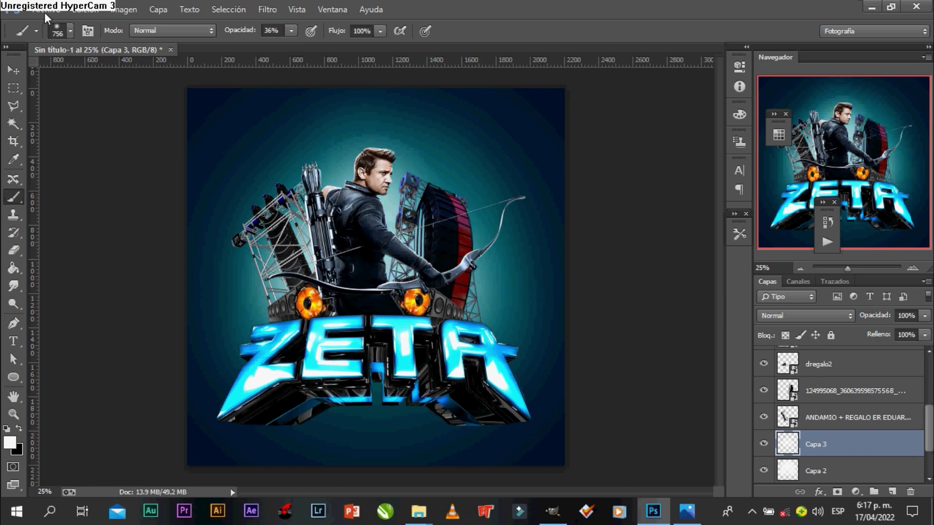
pyautogui.click(47, 9)
pyautogui.click(68, 229)
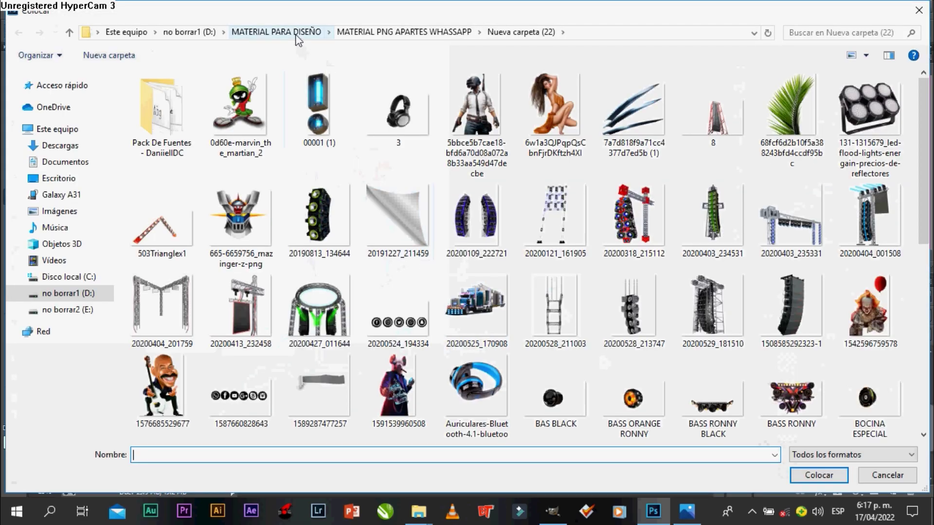
pyautogui.click(282, 32)
pyautogui.scroll(-7, 231, 381)
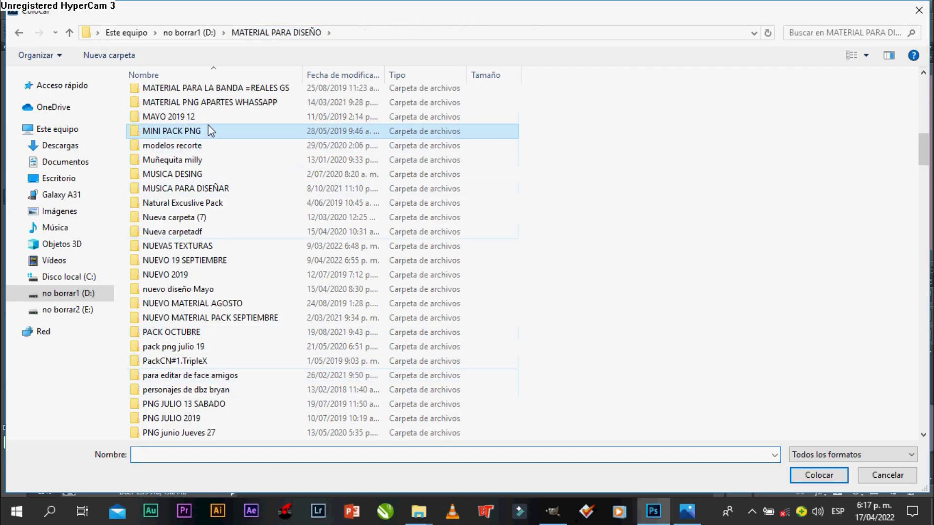
pyautogui.doubleClick(194, 117)
pyautogui.doubleClick(330, 146)
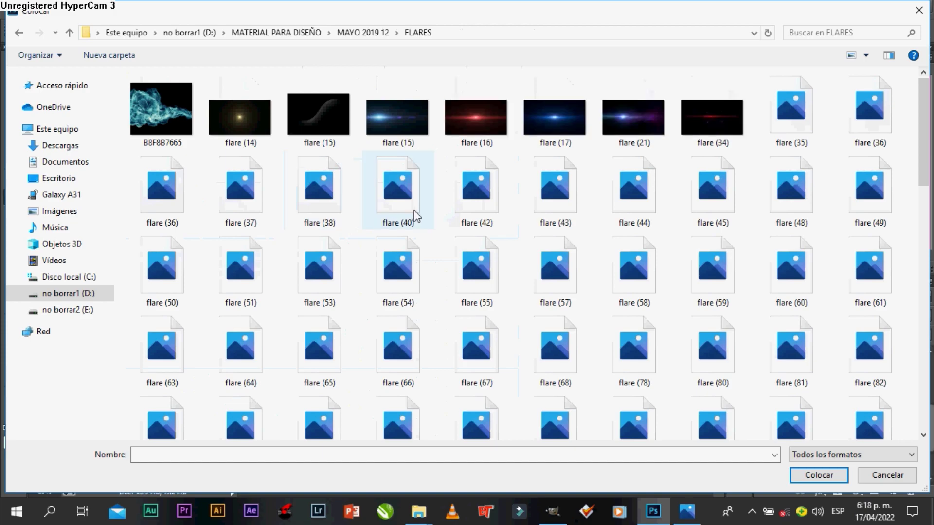
pyautogui.scroll(-3, 426, 275)
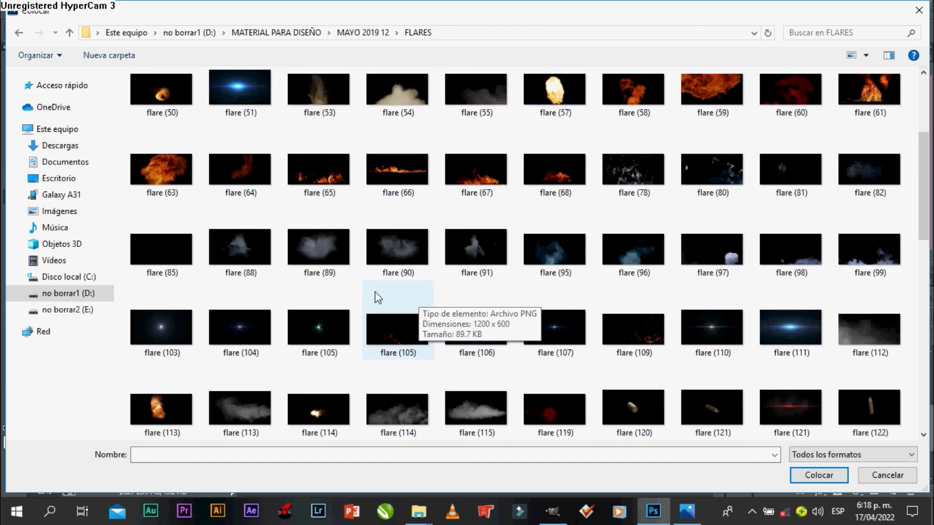
pyautogui.doubleClick(242, 252)
# - Set the flare (88) smoke to Trama, move it up-left and rotate it about −31°
pyautogui.click(803, 316)
pyautogui.click(827, 189)
pyautogui.moveTo(508, 257); pyautogui.dragTo(431, 214)
pyautogui.moveTo(496, 241); pyautogui.dragTo(447, 158)
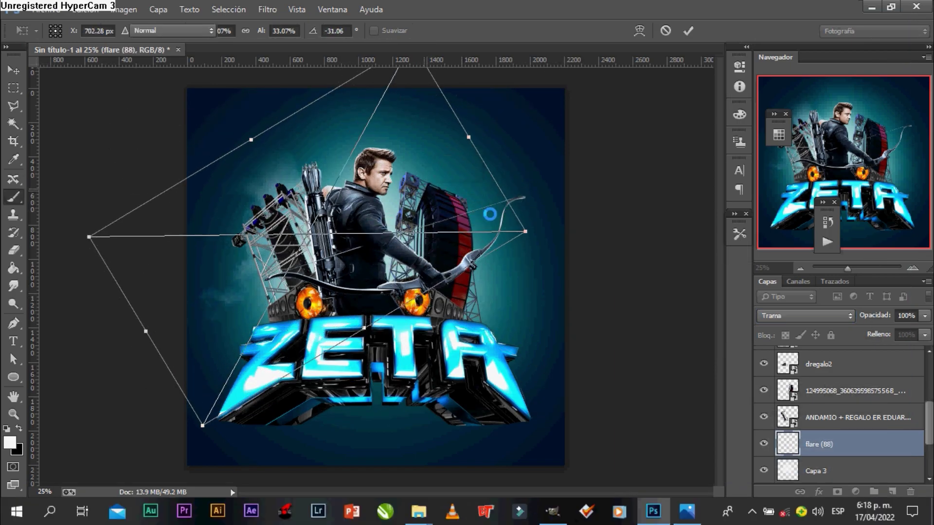
pyautogui.press('Return')
# - Duplicate the smoke layer and move and rotate the copy to the right
pyautogui.hotkey('ctrl', 'j')
pyautogui.hotkey('ctrl', 't')
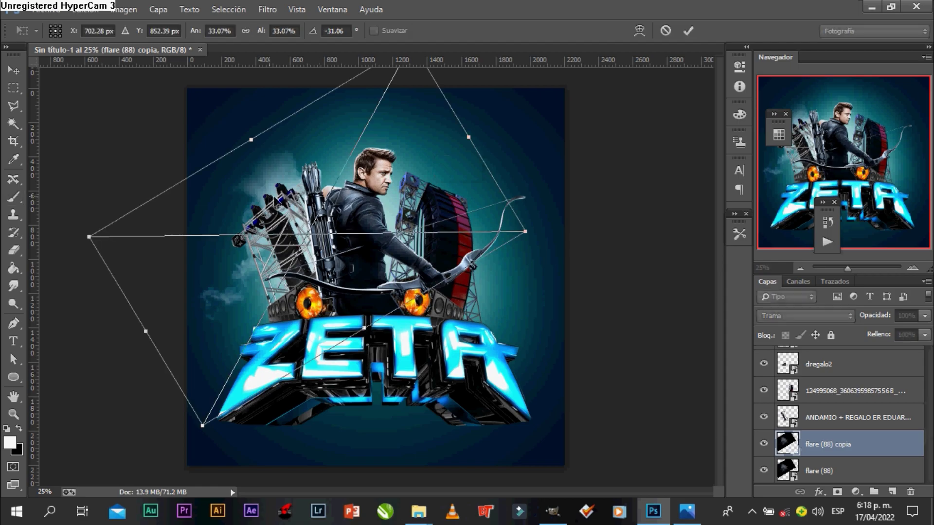
pyautogui.moveTo(389, 167)
pyautogui.mouseDown()
pyautogui.moveTo(562, 213)
pyautogui.moveTo(503, 301)
pyautogui.mouseUp()
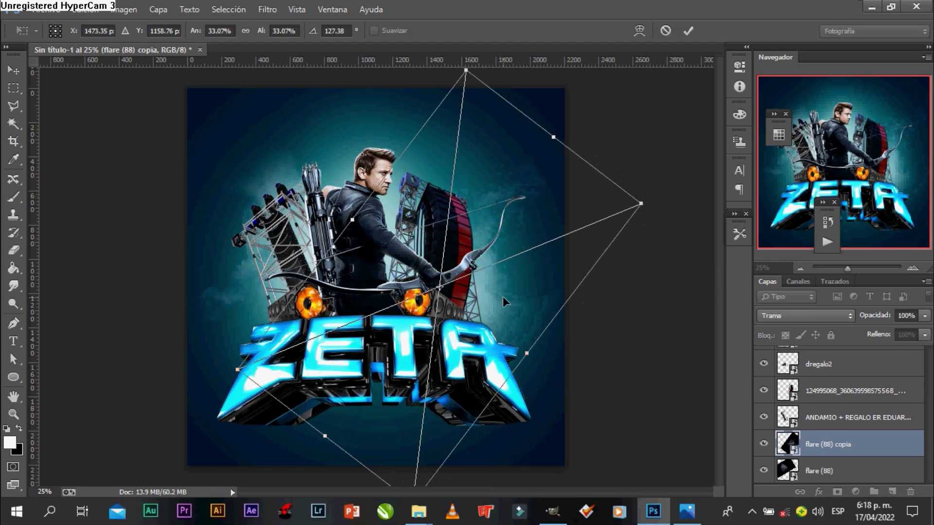
pyautogui.press('Return')
# - Place flare (90) in Trama blend mode and shrink it over the upper poster
pyautogui.click(49, 11)
pyautogui.click(118, 232)
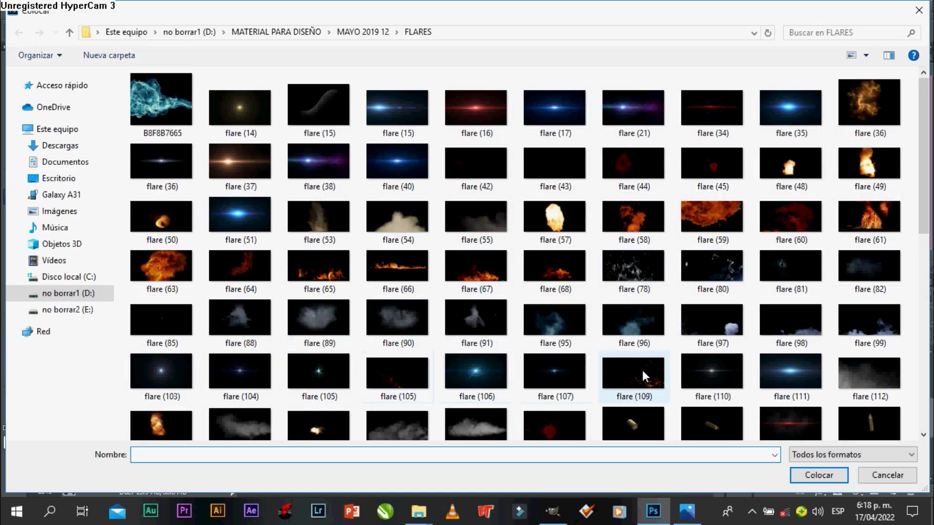
pyautogui.scroll(-5, 851, 335)
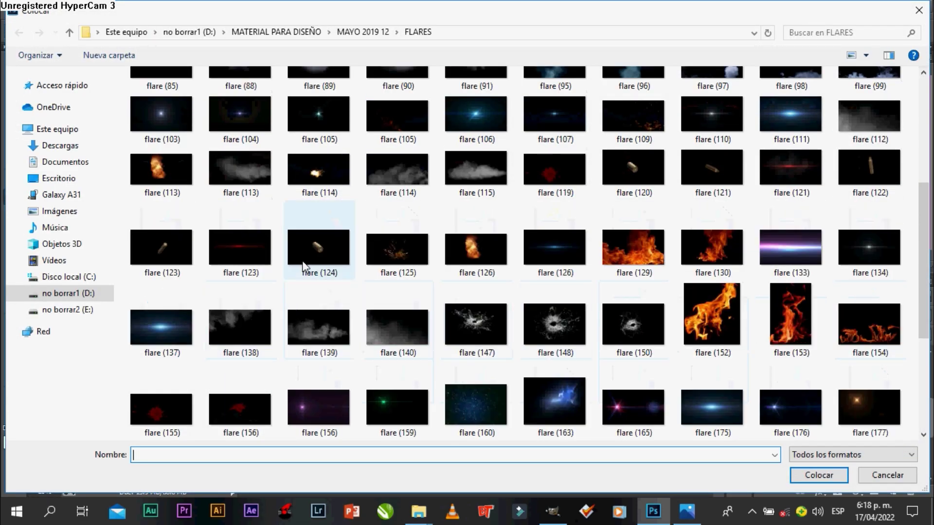
pyautogui.scroll(5, 251, 314)
pyautogui.doubleClick(247, 351)
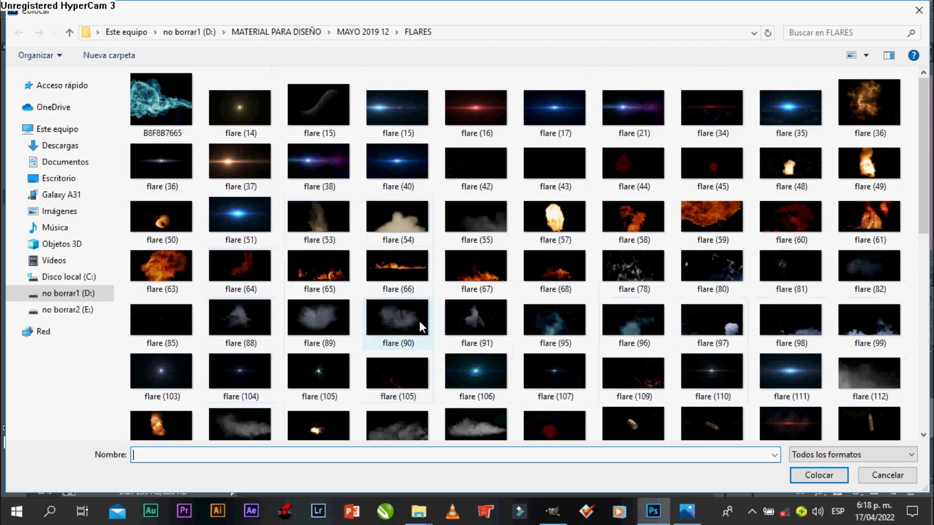
pyautogui.click(805, 316)
pyautogui.click(778, 119)
pyautogui.moveTo(564, 167)
pyautogui.mouseDown()
pyautogui.moveTo(490, 92)
pyautogui.moveTo(437, 158)
pyautogui.mouseUp()
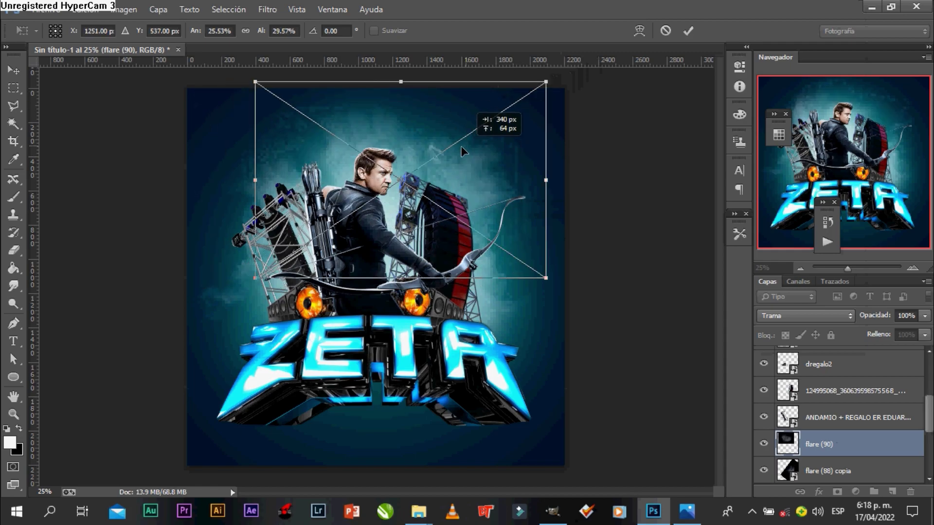
pyautogui.press('Return')
pyautogui.press('b')
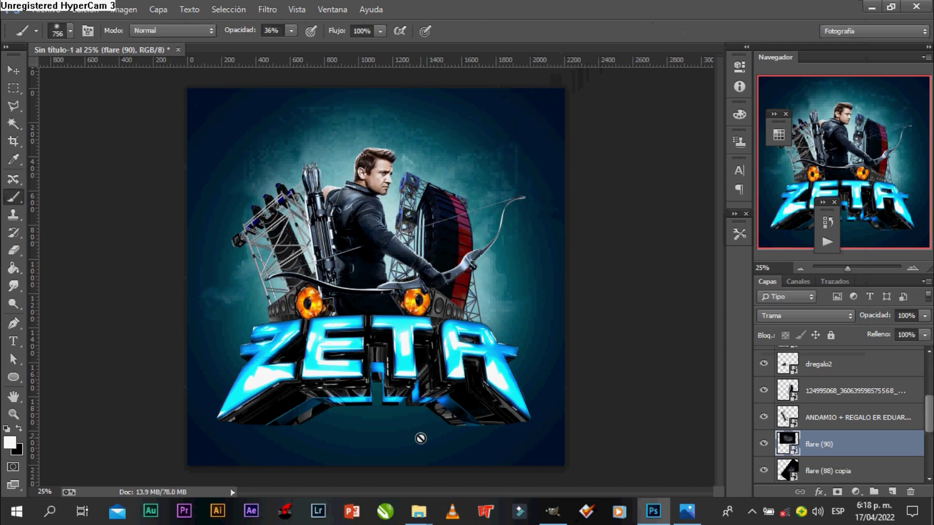
pyautogui.scroll(5, 856, 438)
# - On a new layer above the archer, paint a dark shadow under ZETA with a 357 px brush
pyautogui.click(858, 387)
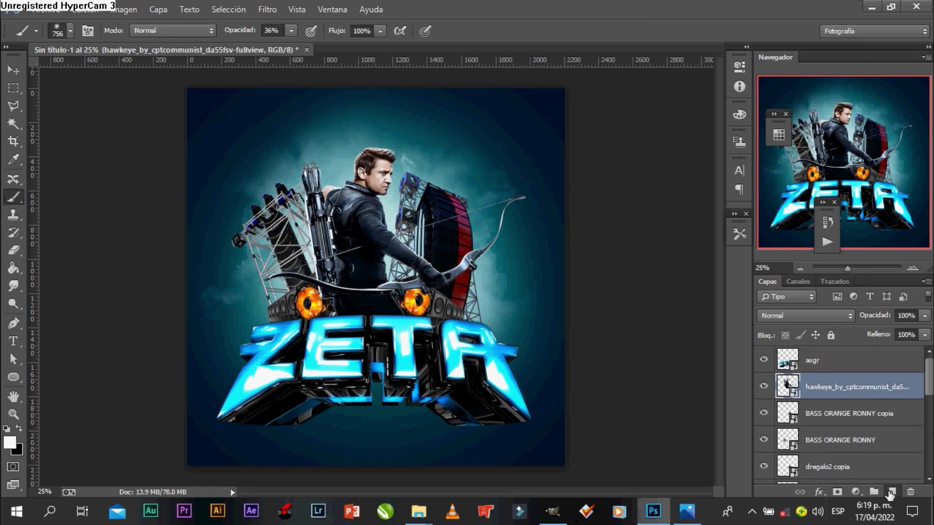
pyautogui.click(890, 492)
pyautogui.click(69, 31)
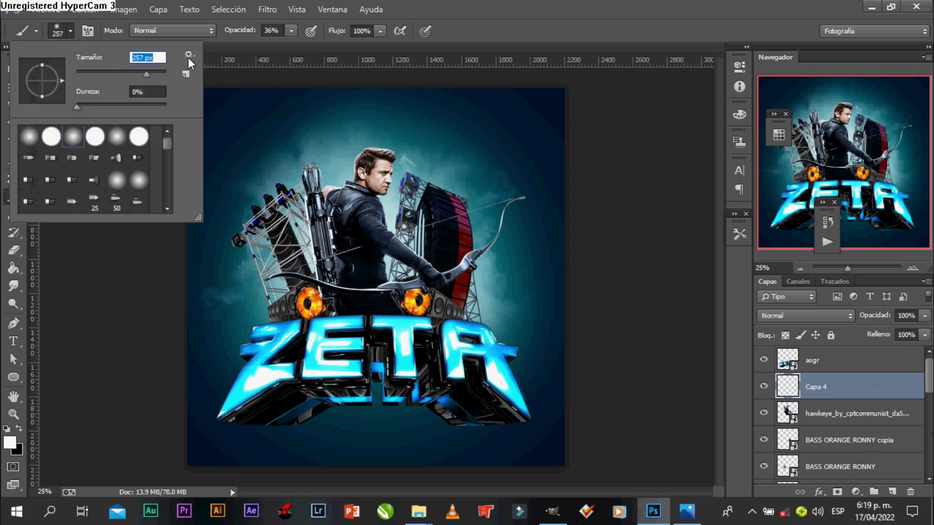
pyautogui.write('357')
pyautogui.press('Return')
pyautogui.press('0')
pyautogui.click(384, 389)
pyautogui.hotkey('ctrl', 'z')
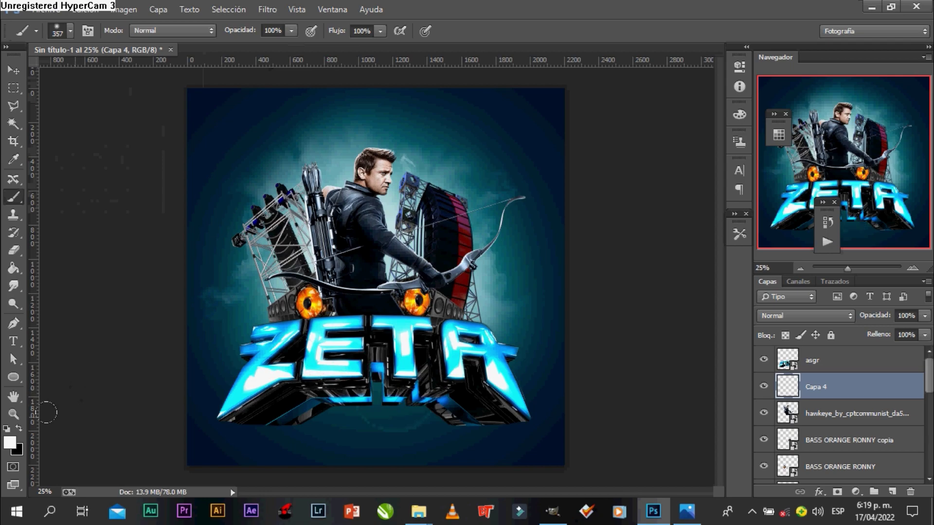
pyautogui.moveTo(374, 382); pyautogui.dragTo(258, 403)
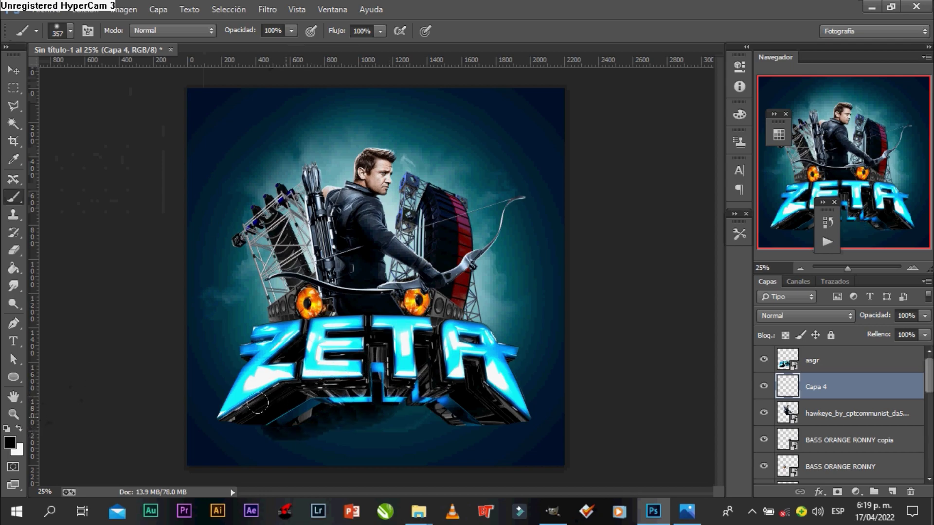
pyautogui.moveTo(331, 379)
pyautogui.mouseDown()
pyautogui.moveTo(421, 413)
pyautogui.moveTo(467, 399)
pyautogui.mouseUp()
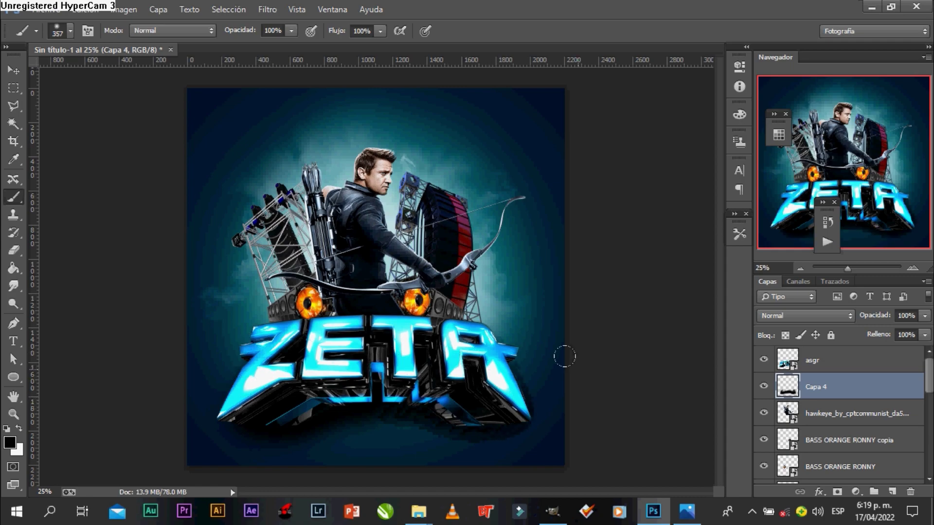
# - Enlarge the brush to 957 px at 21% opacity and darken the poster bottom around the lettering
pyautogui.click(70, 31)
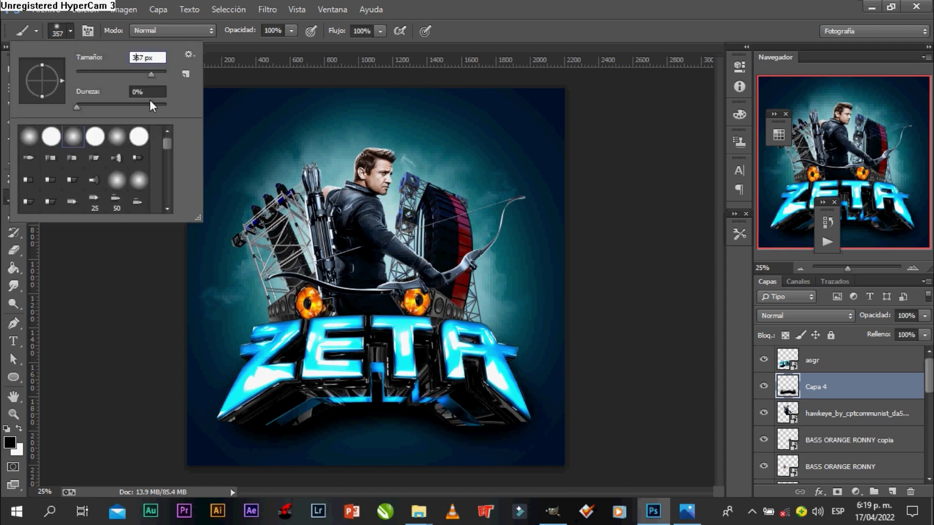
pyautogui.press('BackSpace')
pyautogui.write('6')
pyautogui.press('Return')
pyautogui.click(175, 396)
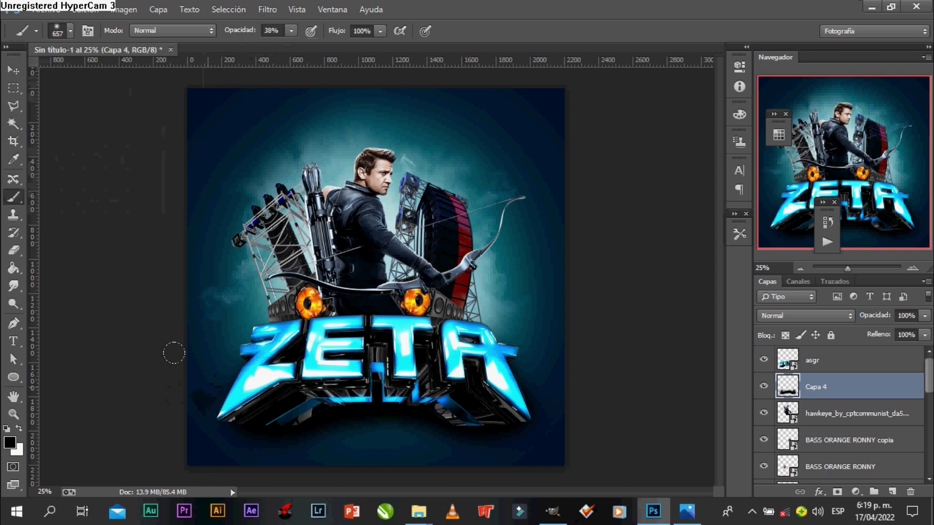
pyautogui.click(72, 31)
pyautogui.write('9')
pyautogui.click(288, 32)
pyautogui.moveTo(291, 31); pyautogui.dragTo(279, 49)
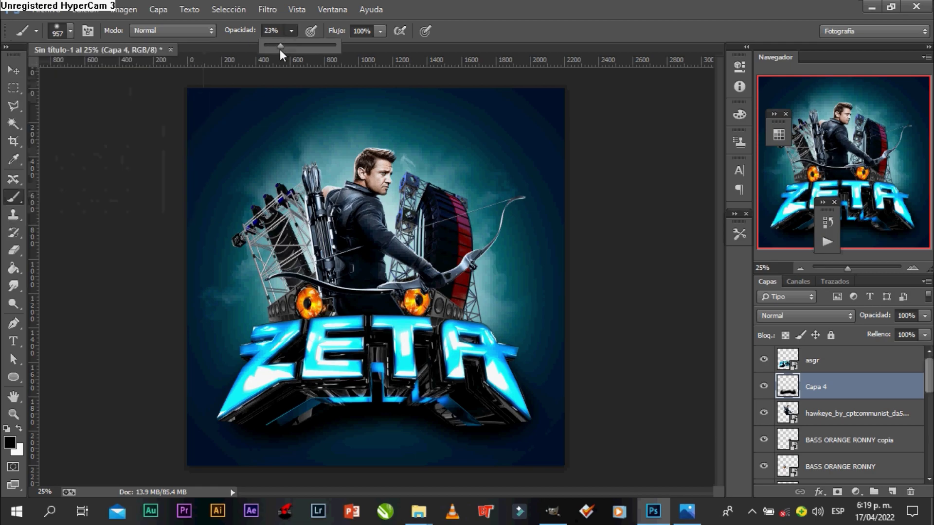
pyautogui.click(165, 326)
pyautogui.moveTo(493, 439); pyautogui.dragTo(92, 358)
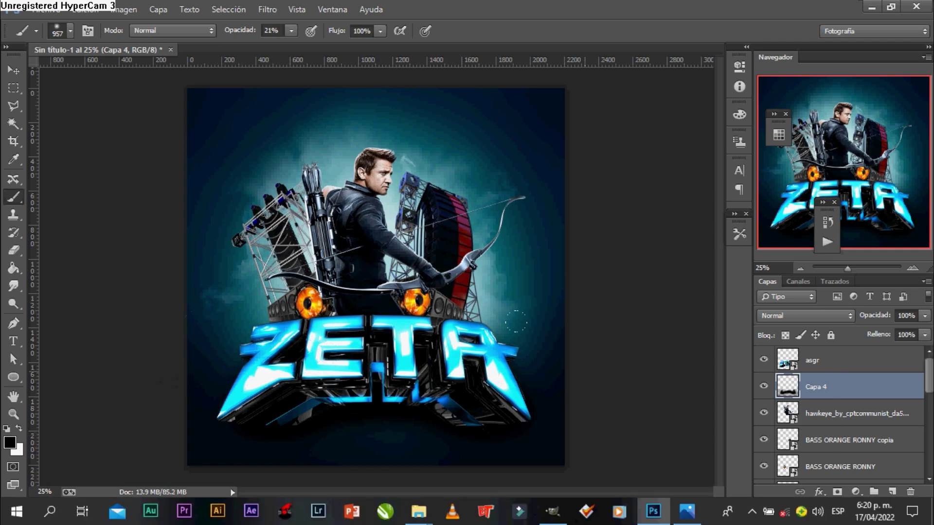
# - Merge the two dregalo2 layers, then merge the two BASS ORANGE RONNY layers
pyautogui.scroll(-3, 895, 372)
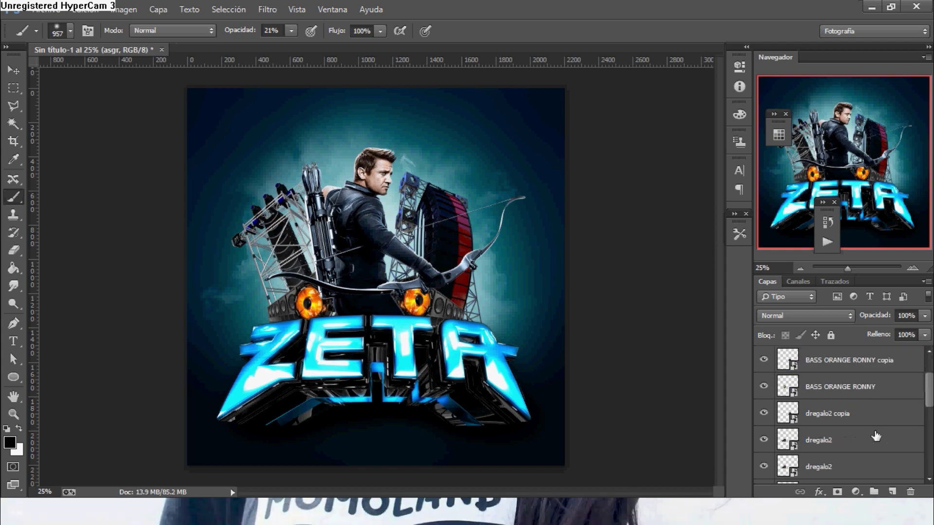
pyautogui.click(846, 413)
pyautogui.keyDown('shift'); pyautogui.click(848, 386); pyautogui.keyUp('shift')
pyautogui.hotkey('ctrl', 'e')
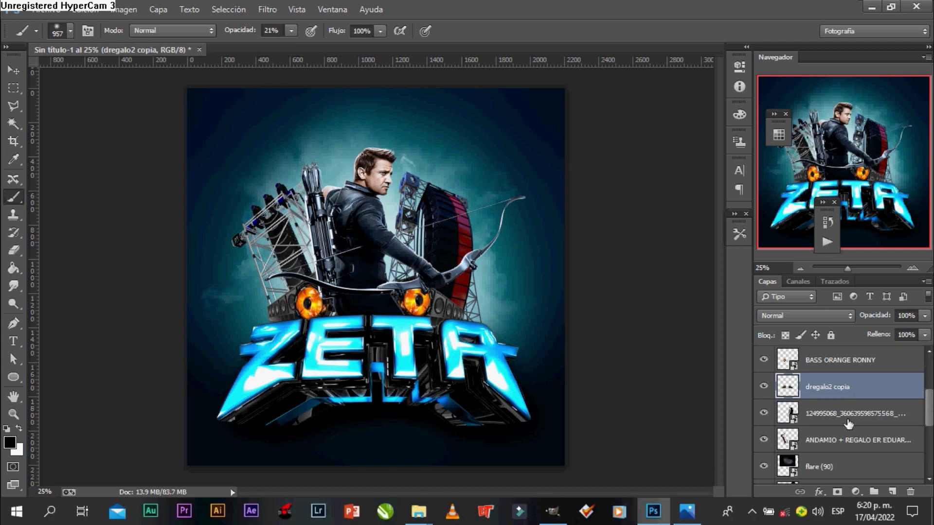
pyautogui.scroll(1, 850, 440)
pyautogui.scroll(1, 850, 440)
pyautogui.click(846, 413)
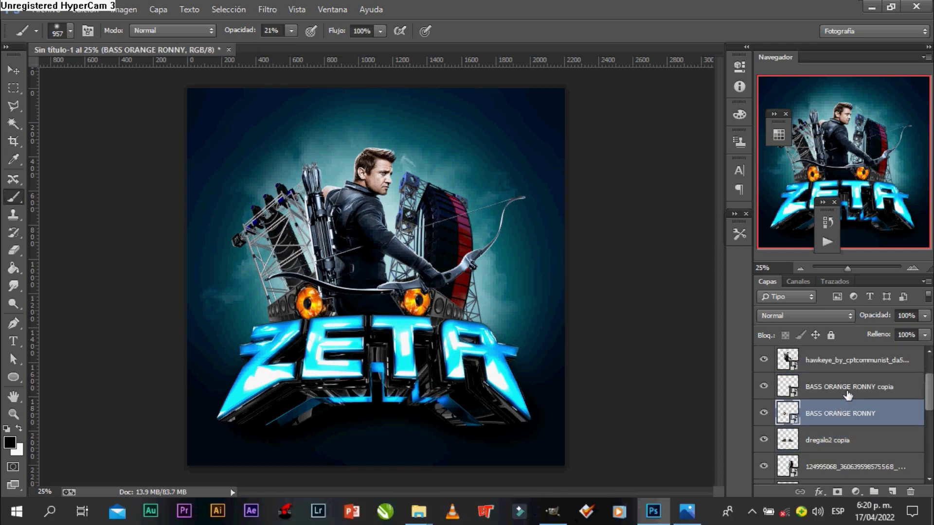
pyautogui.keyDown('shift'); pyautogui.click(847, 386); pyautogui.keyUp('shift')
pyautogui.hotkey('ctrl', 'e')
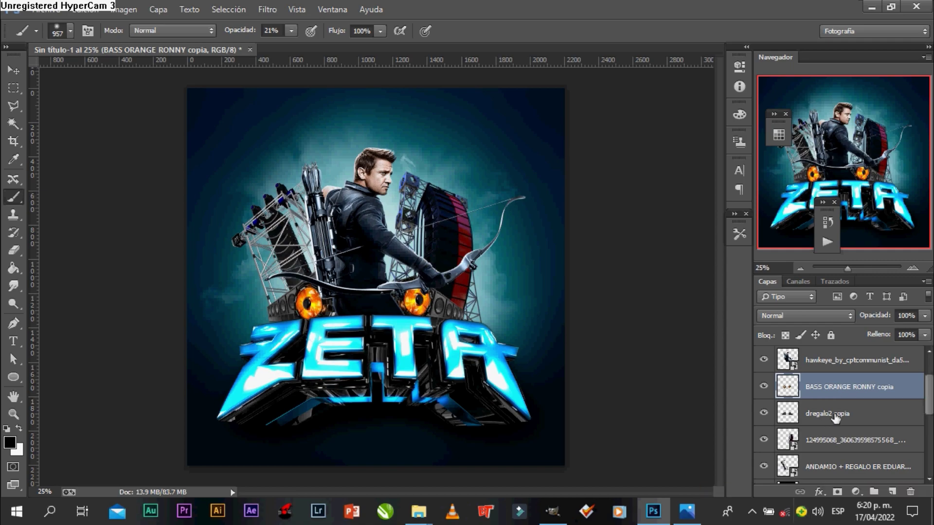
# - Place the orange glow image from the color/colores folder into the poster
pyautogui.click(841, 414)
pyautogui.scroll(2, 890, 447)
pyautogui.scroll(-5, 883, 435)
pyautogui.scroll(-4, 876, 423)
pyautogui.scroll(3, 873, 420)
pyautogui.scroll(3, 873, 423)
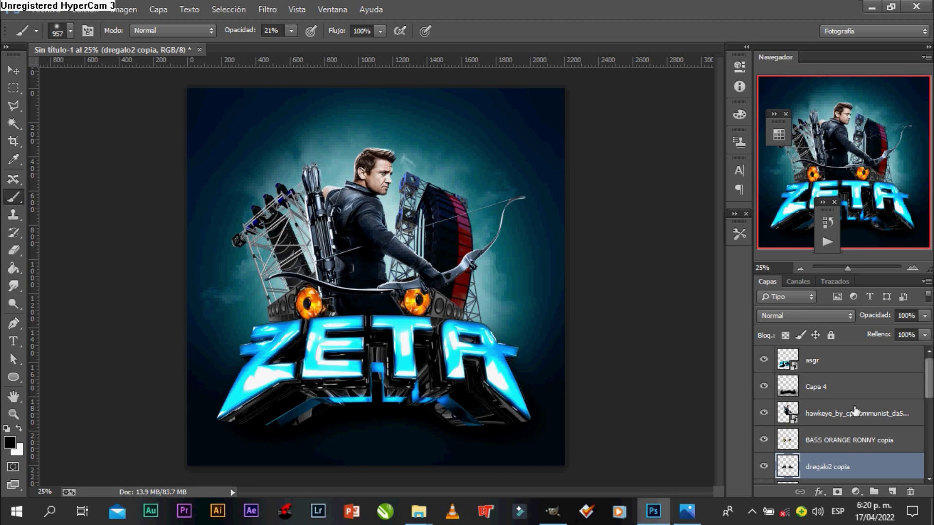
pyautogui.click(46, 9)
pyautogui.click(97, 232)
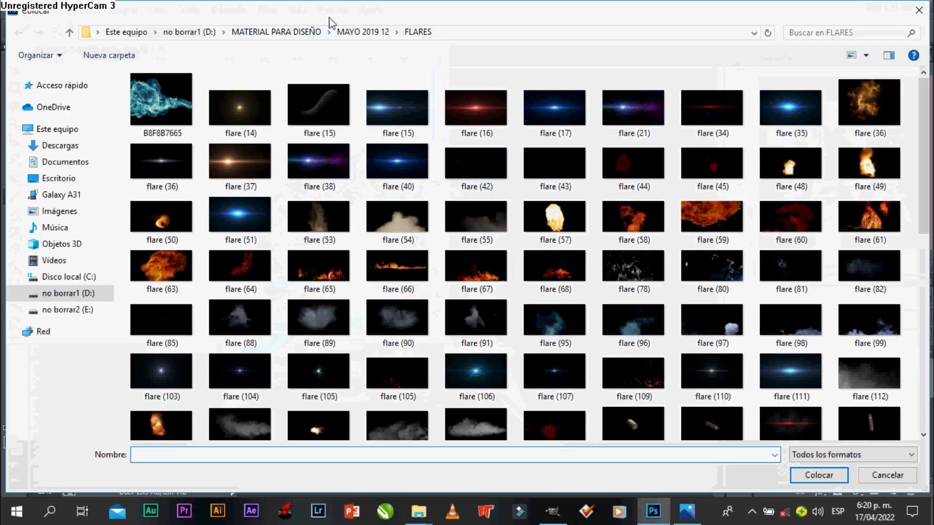
pyautogui.click(277, 32)
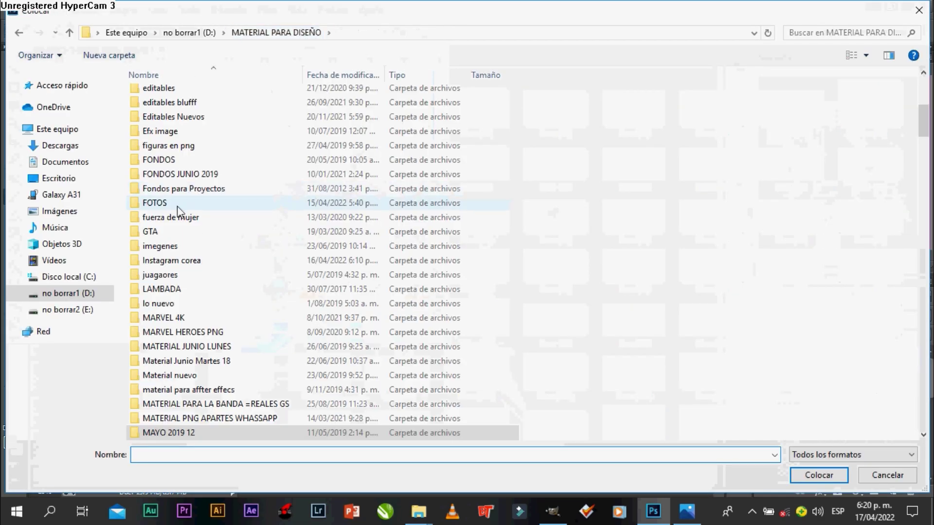
pyautogui.scroll(10, 224, 185)
pyautogui.doubleClick(152, 325)
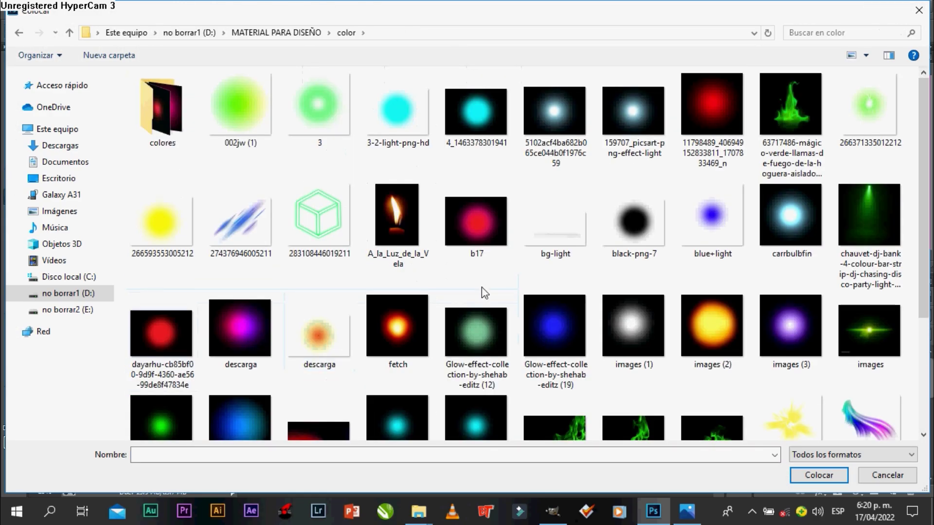
pyautogui.doubleClick(155, 112)
pyautogui.scroll(-5, 920, 343)
pyautogui.doubleClick(821, 351)
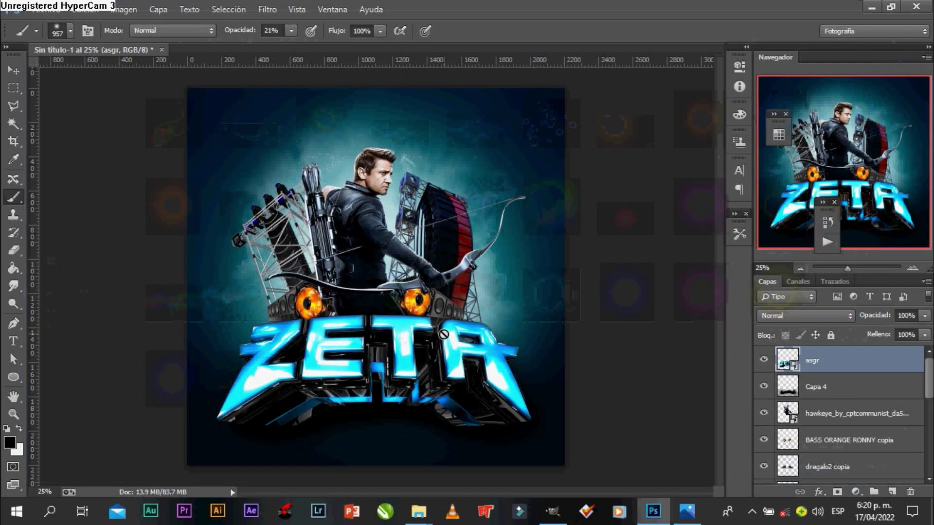
# - Set the orange glow to Trama and shrink it onto the left bass speaker
pyautogui.click(798, 315)
pyautogui.click(774, 116)
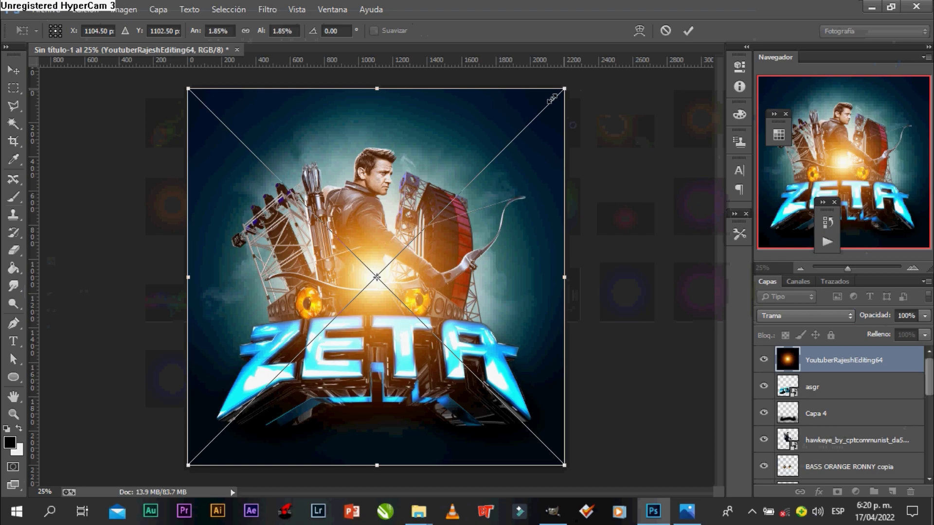
pyautogui.moveTo(564, 88); pyautogui.dragTo(326, 302)
pyautogui.moveTo(286, 372)
pyautogui.mouseDown()
pyautogui.moveTo(327, 293)
pyautogui.moveTo(359, 308)
pyautogui.mouseUp()
pyautogui.press('Return')
# - Rasterize the glow layer and raise its saturation to +19 with Hue/Saturation
pyautogui.rightClick(827, 360)
pyautogui.click(627, 202)
pyautogui.click(123, 9)
pyautogui.click(475, 116)
pyautogui.moveTo(715, 229); pyautogui.dragTo(730, 231)
pyautogui.click(870, 131)
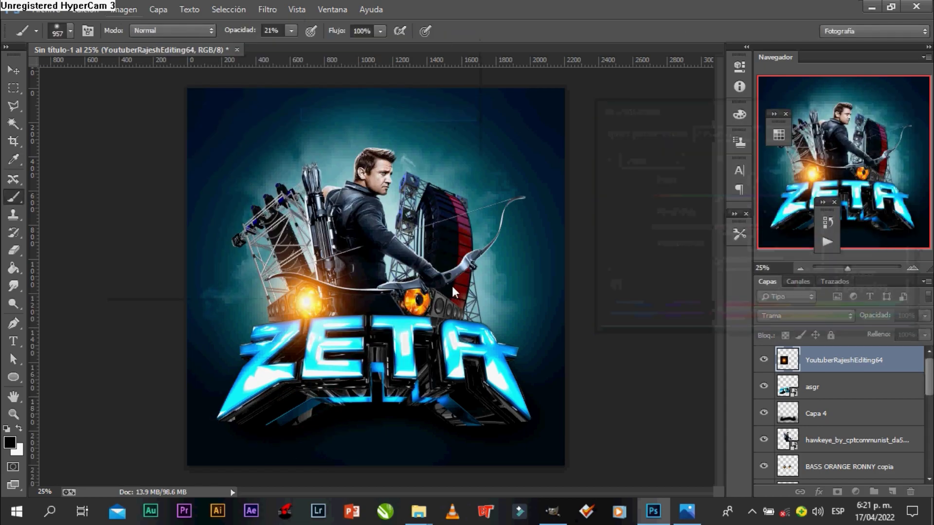
# - Duplicate the glow and resize the copy over the right bass speaker
pyautogui.hotkey('ctrl', 'j')
pyautogui.hotkey('ctrl', 't')
pyautogui.moveTo(320, 291); pyautogui.dragTo(431, 291)
pyautogui.moveTo(488, 228); pyautogui.dragTo(461, 263)
pyautogui.press('Return')
pyautogui.press('b')
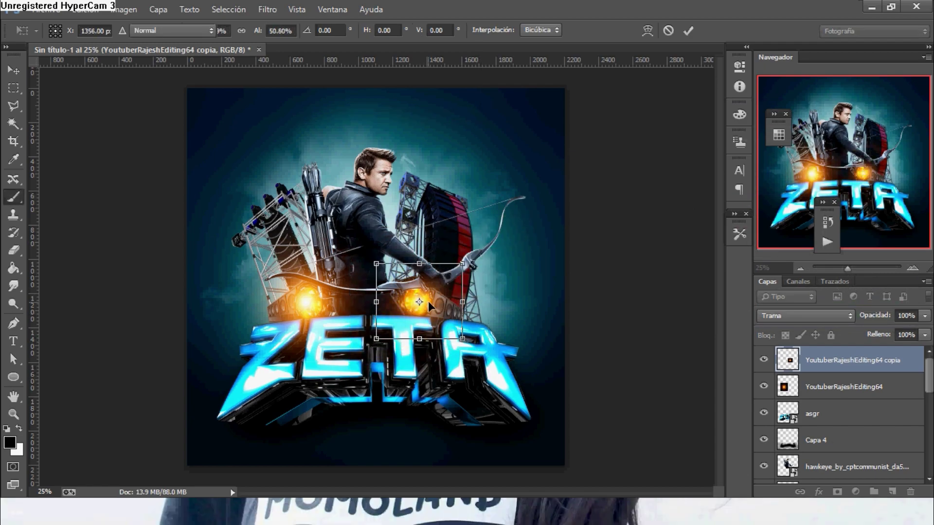